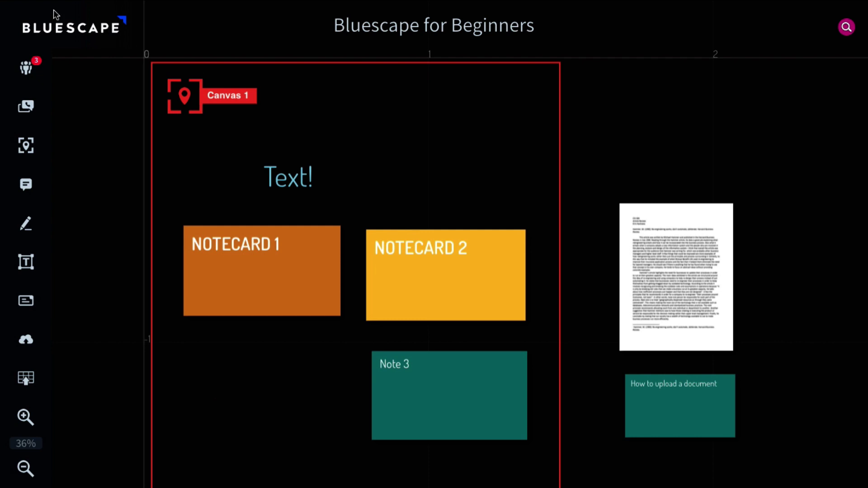
Click the Bluescape logo, then decline leaving so the workspace stays open.
click(78, 24)
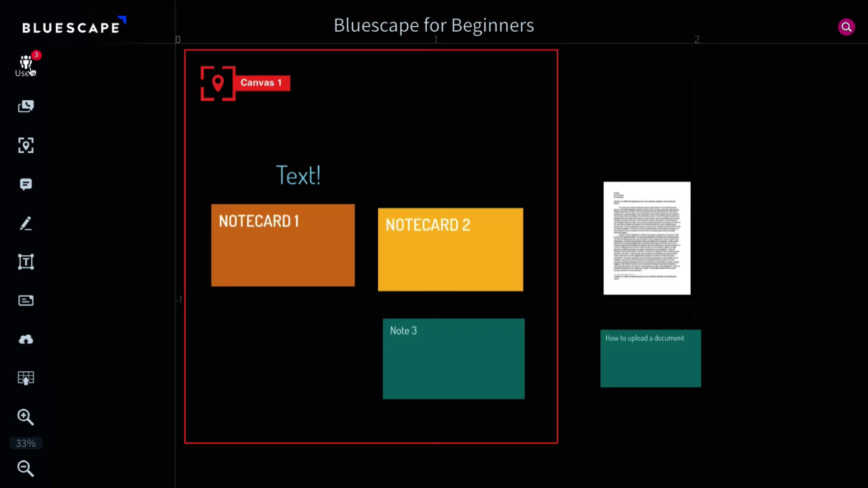
In the Users list, lead collaborators' views, stop leading, then follow another user's view.
click(28, 66)
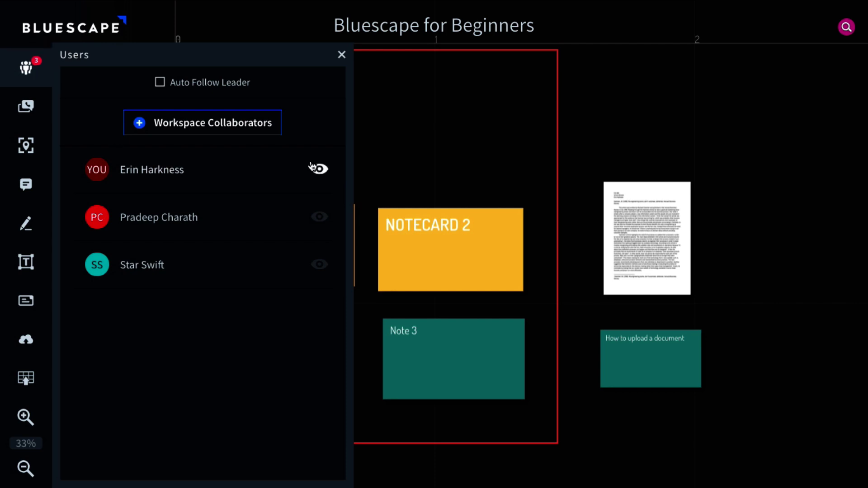
click(324, 170)
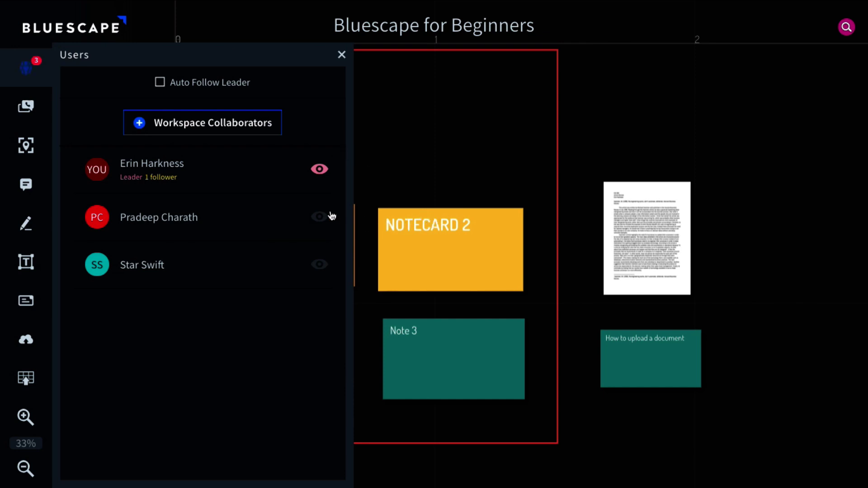
click(322, 170)
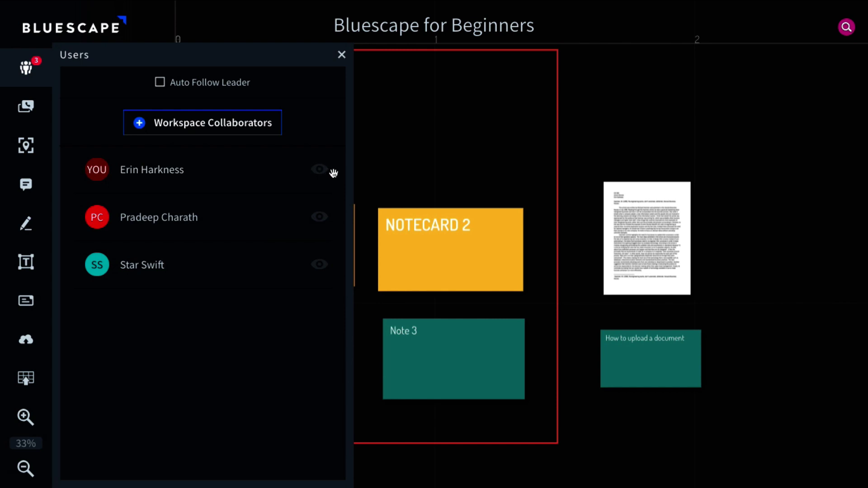
click(318, 217)
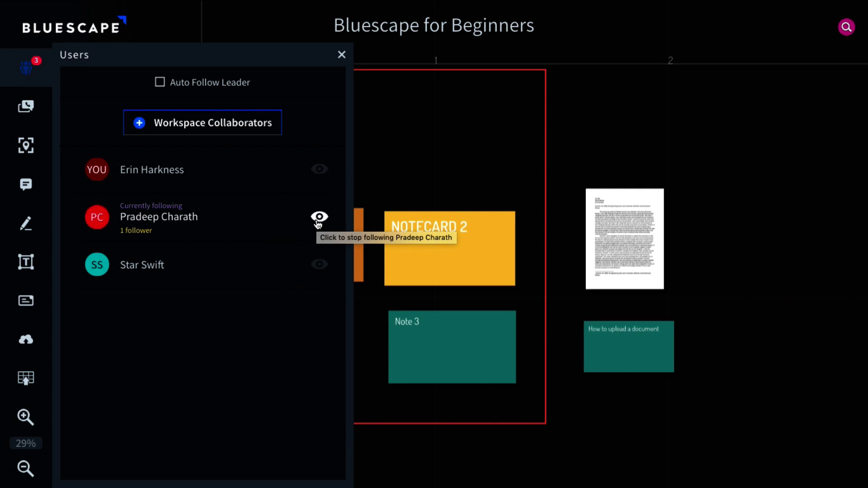
click(319, 219)
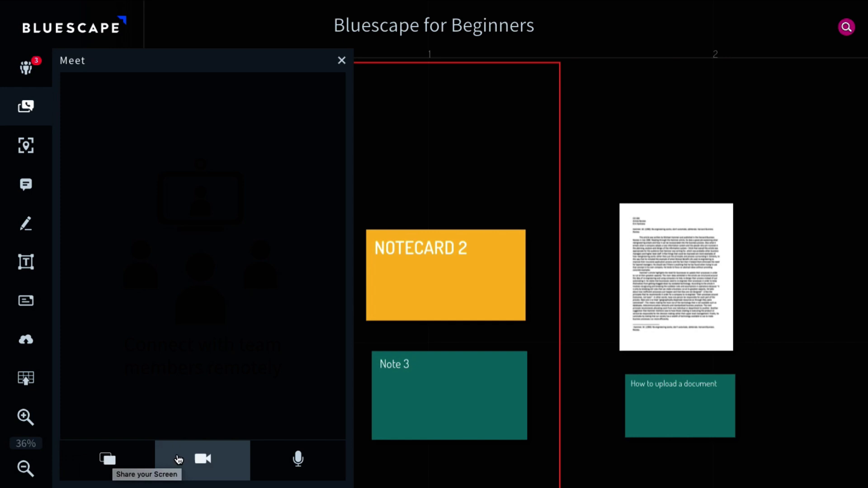
Share the entire screen in Meet, then stop the screen share.
click(126, 465)
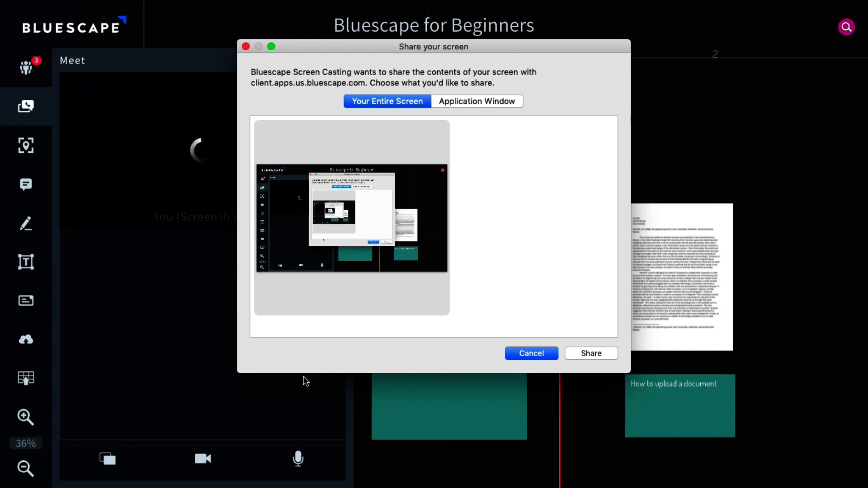
click(593, 353)
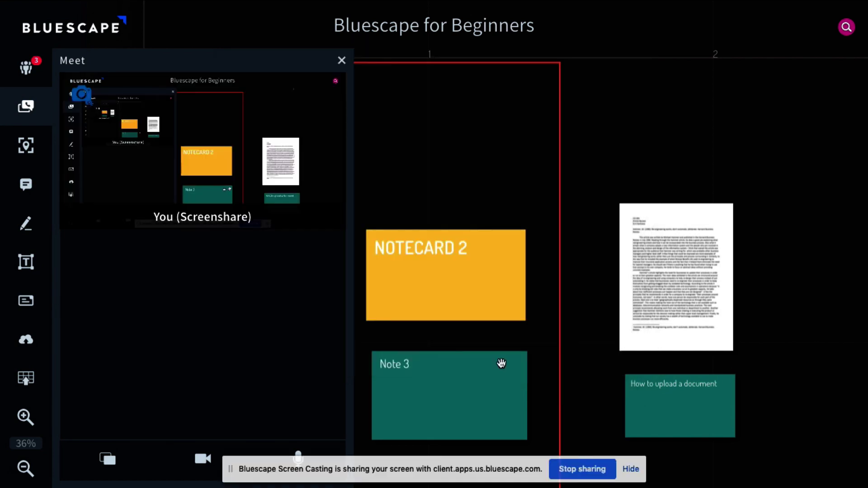
click(583, 470)
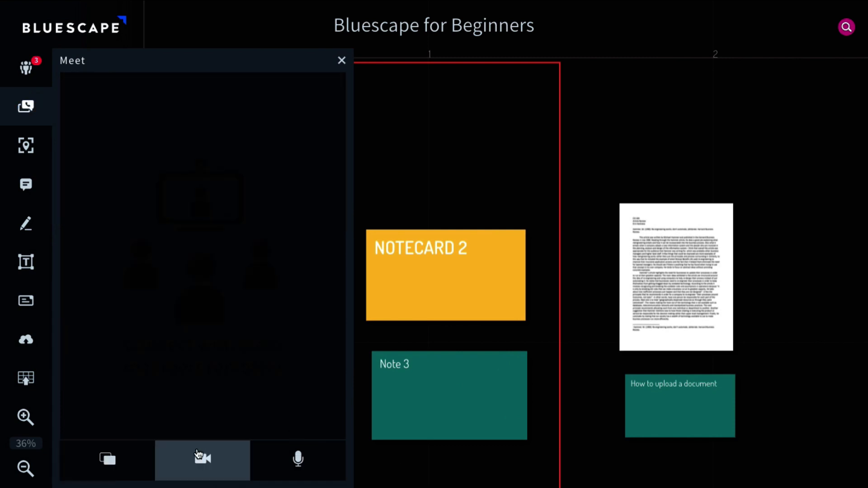
Turn the webcam on, mute and unmute the mic, turn the camera off, and end the call.
click(199, 453)
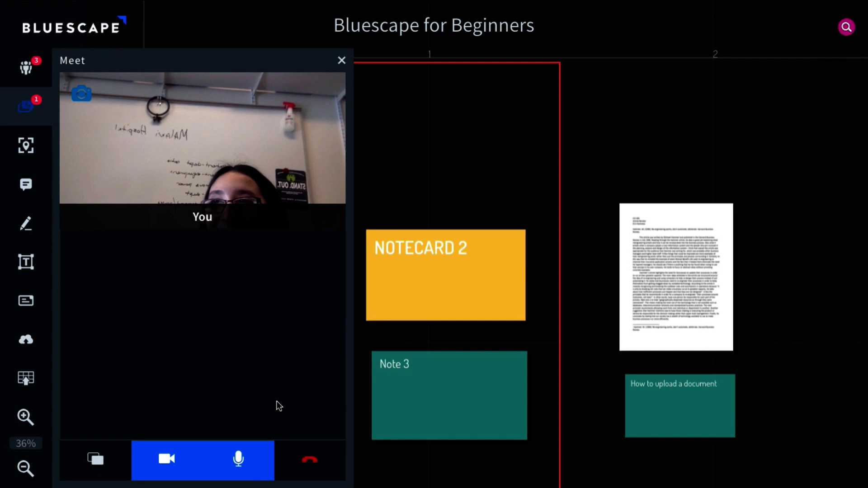
click(244, 460)
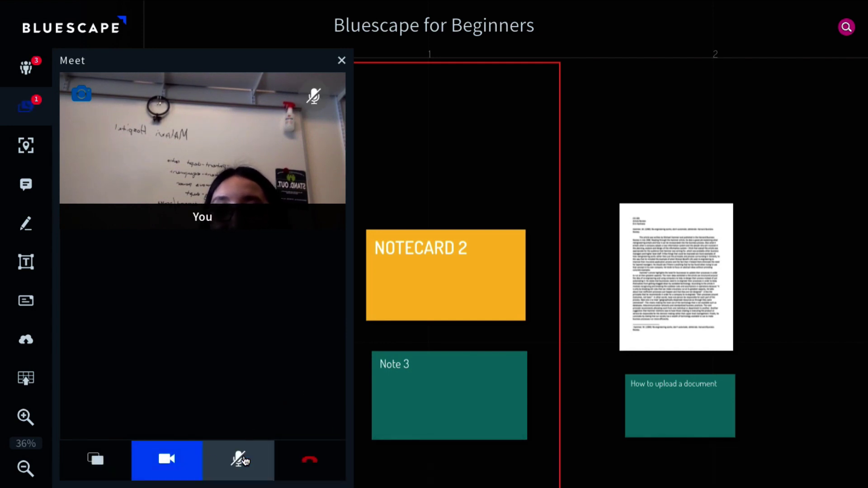
click(185, 459)
click(237, 459)
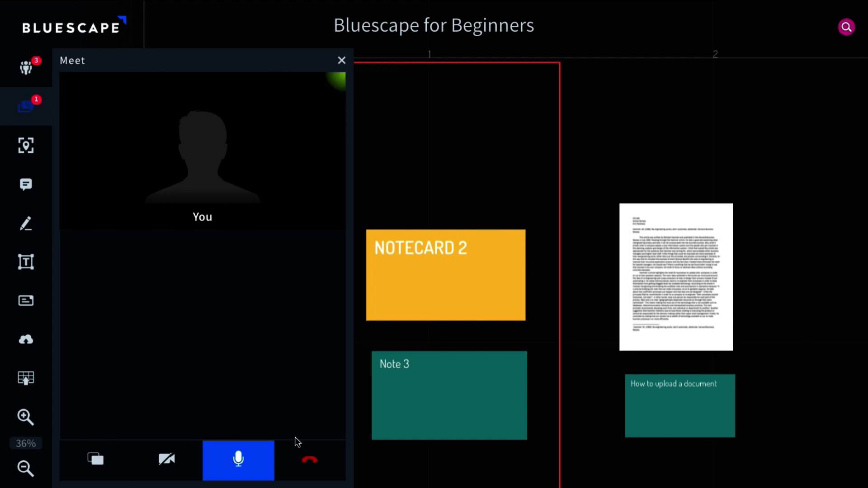
click(310, 461)
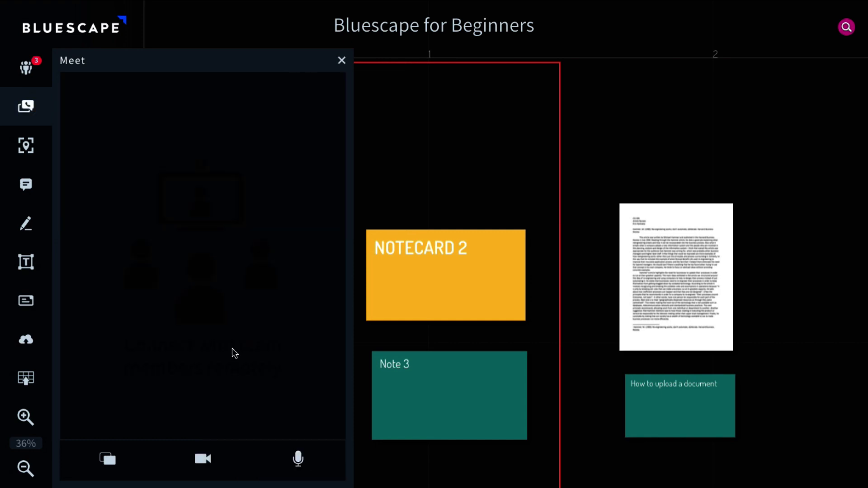
Close Meet and add a red canvas named 'Canvas 1' from the canvas list.
click(342, 61)
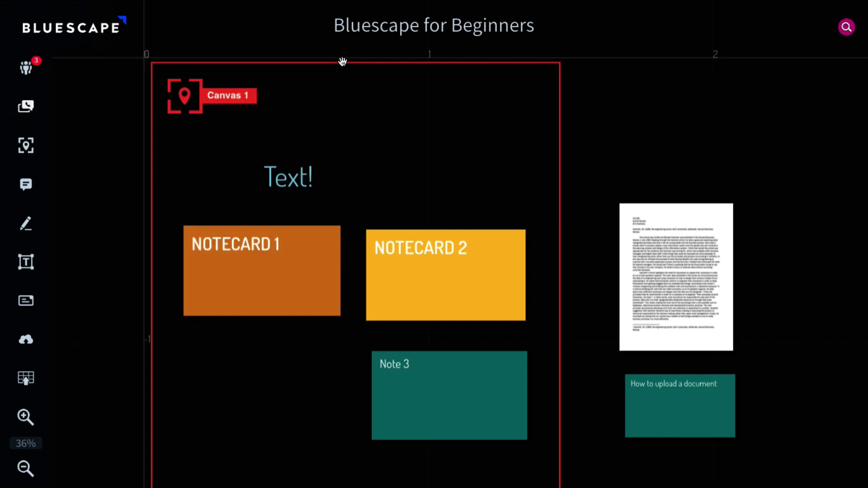
click(38, 154)
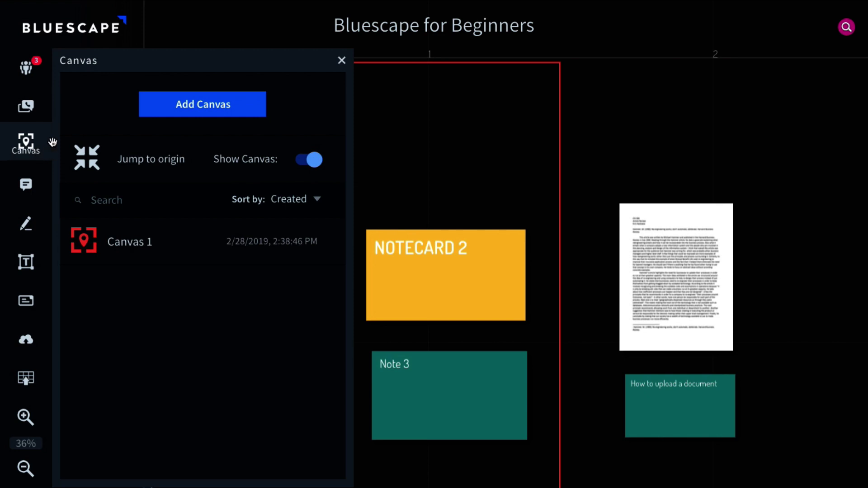
click(183, 99)
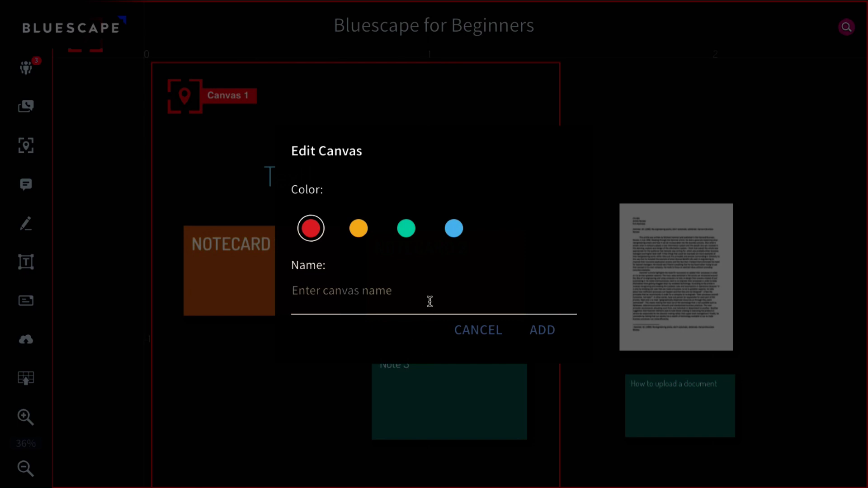
text(Canvas )
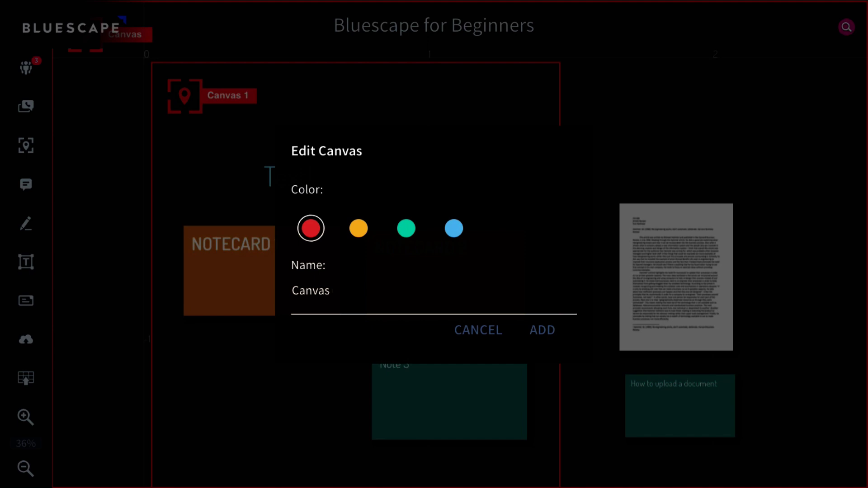
text(1)
click(544, 336)
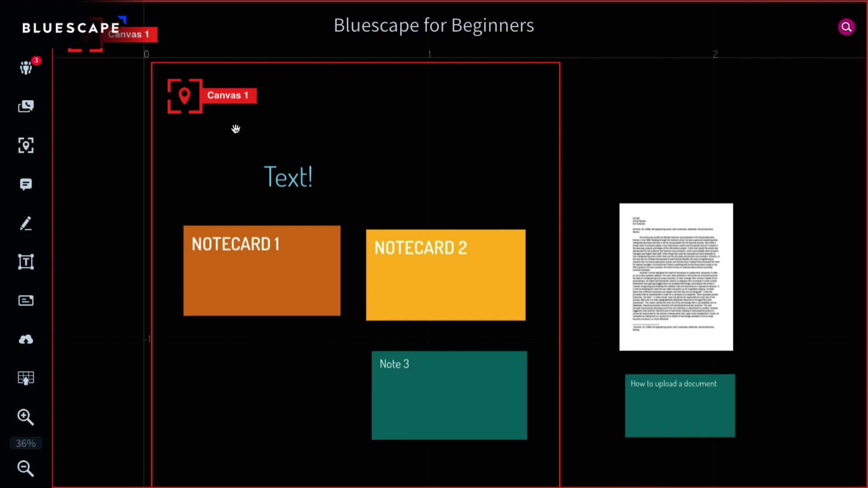
click(183, 98)
click(224, 130)
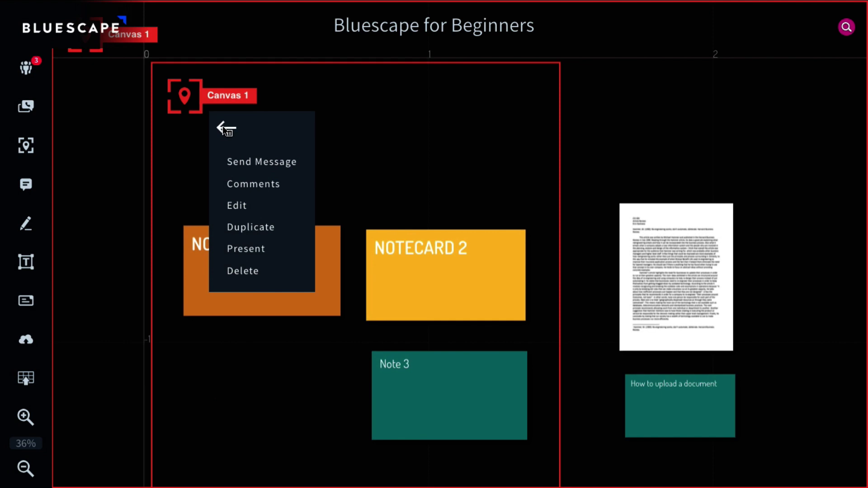
click(258, 161)
click(345, 177)
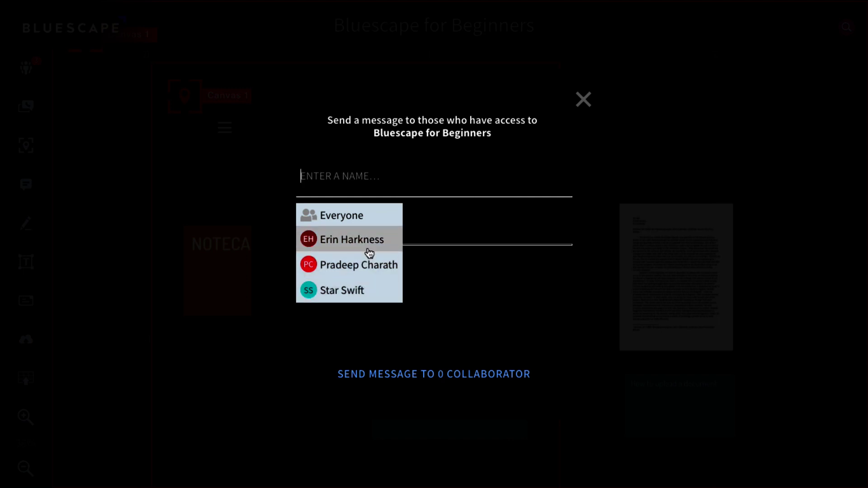
click(583, 100)
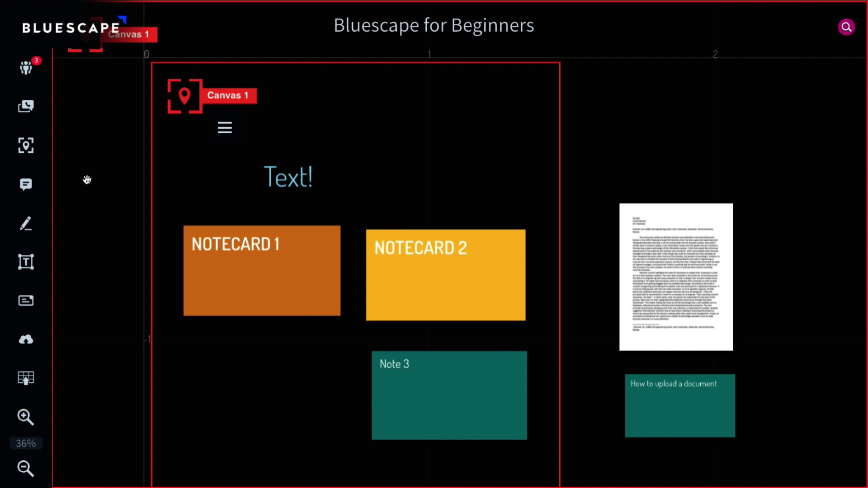
click(226, 129)
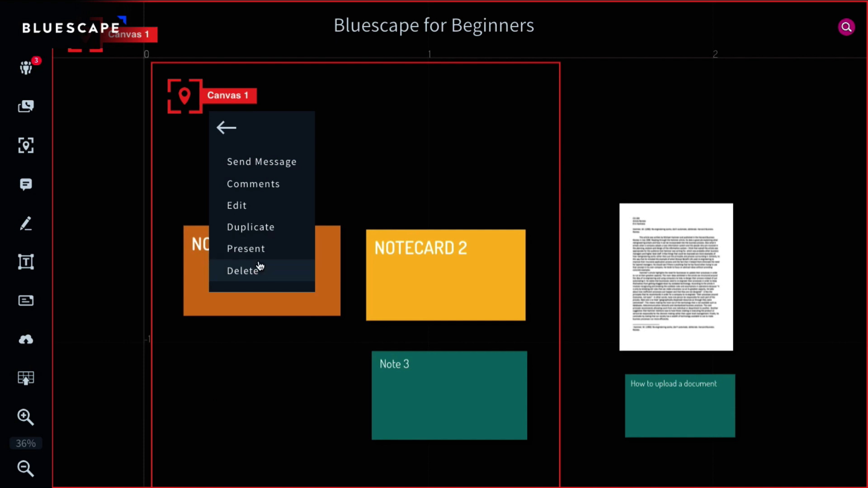
click(226, 129)
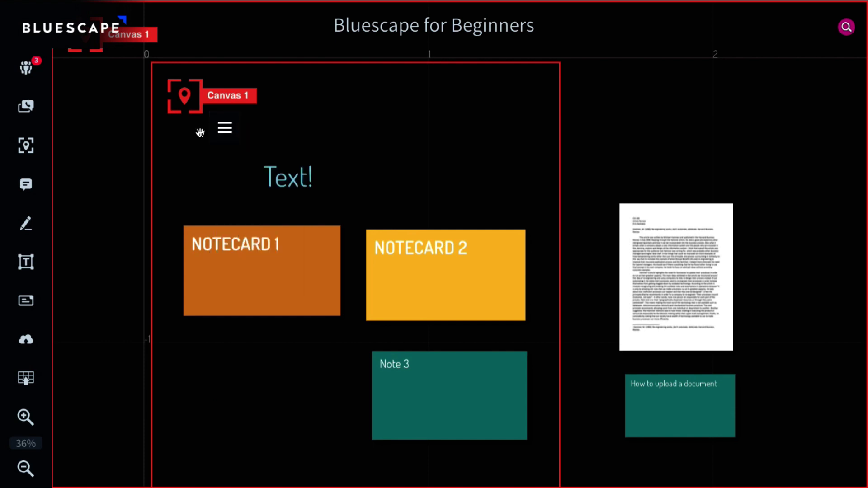
click(26, 182)
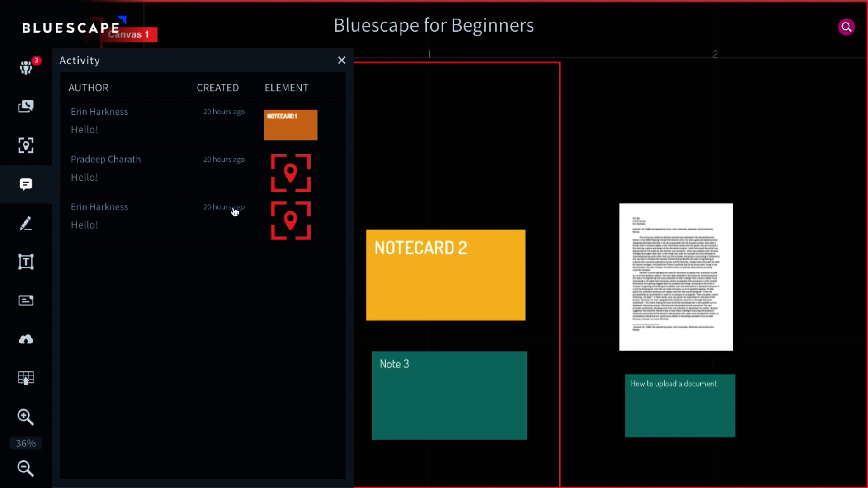
click(342, 61)
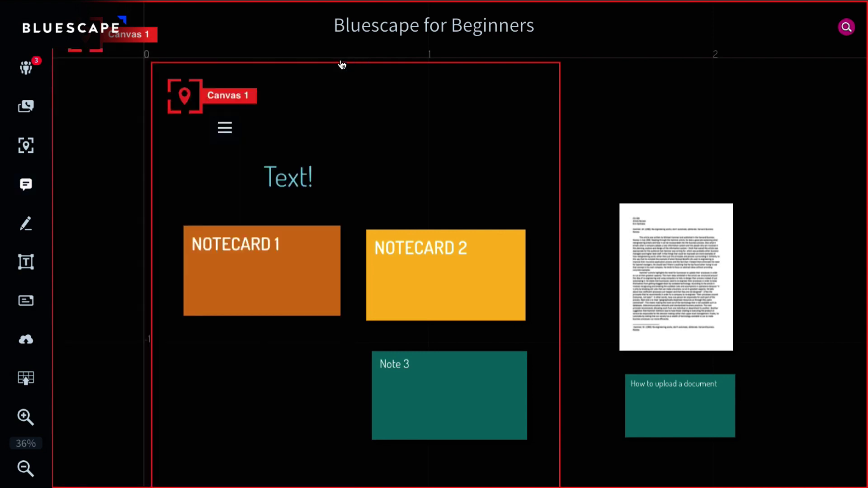
click(264, 251)
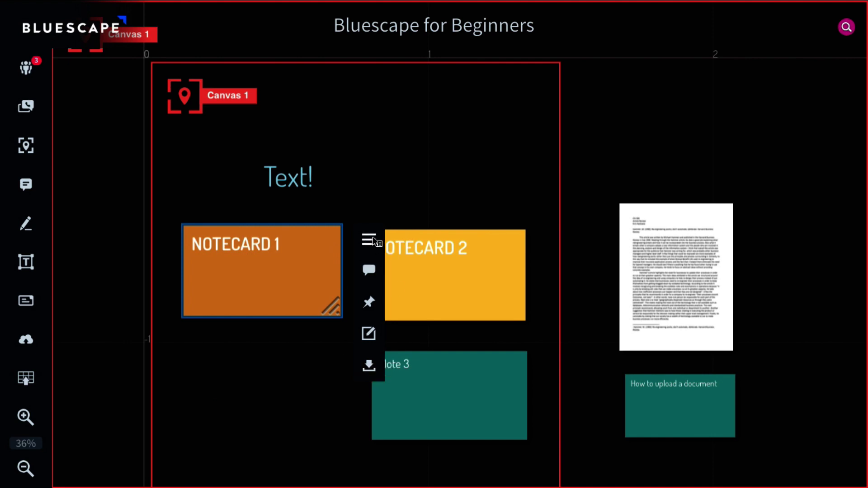
Post the comment 'Hello world!' on NOTECARD 1.
click(368, 272)
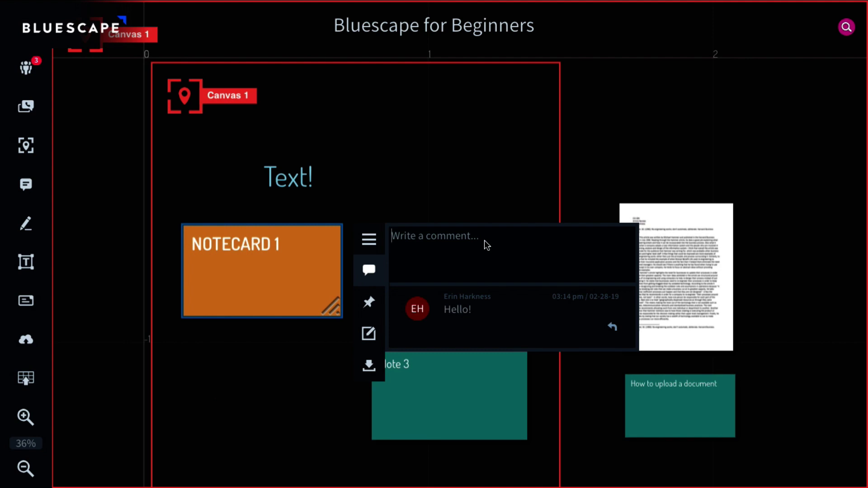
text(Hello world!)
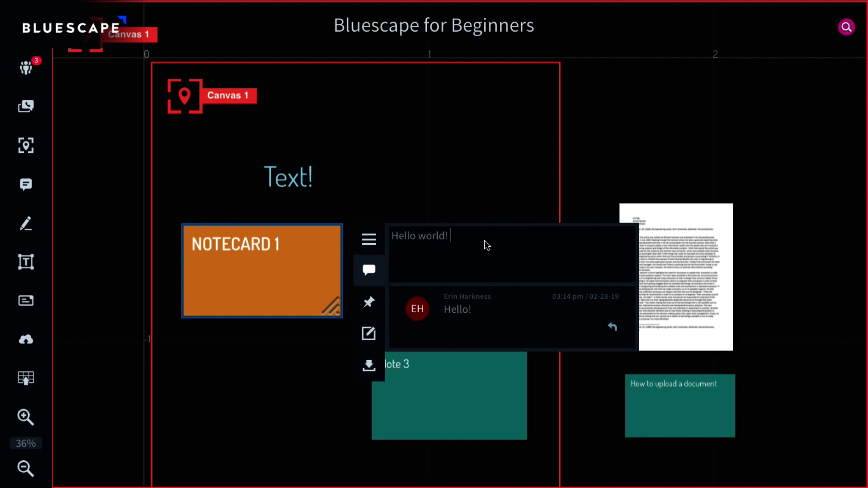
key(Return)
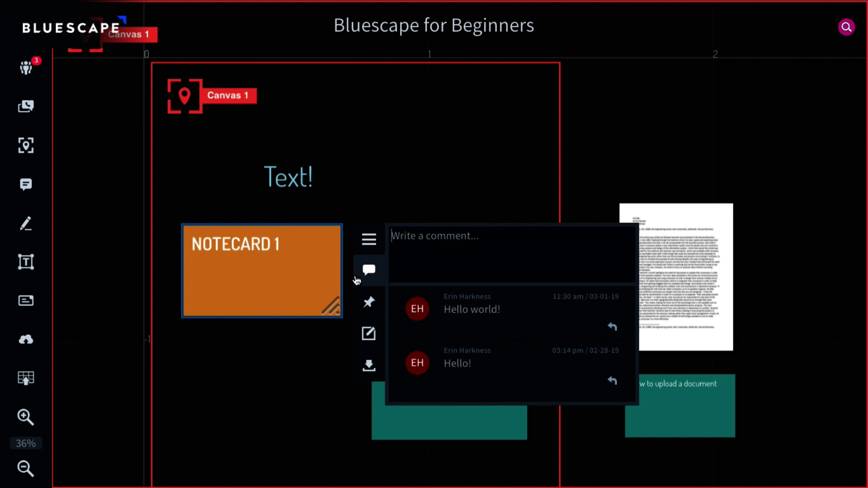
Jump to the newest Activity entry, close Activity, and bring Canvas 1 with its notecards into view.
click(27, 186)
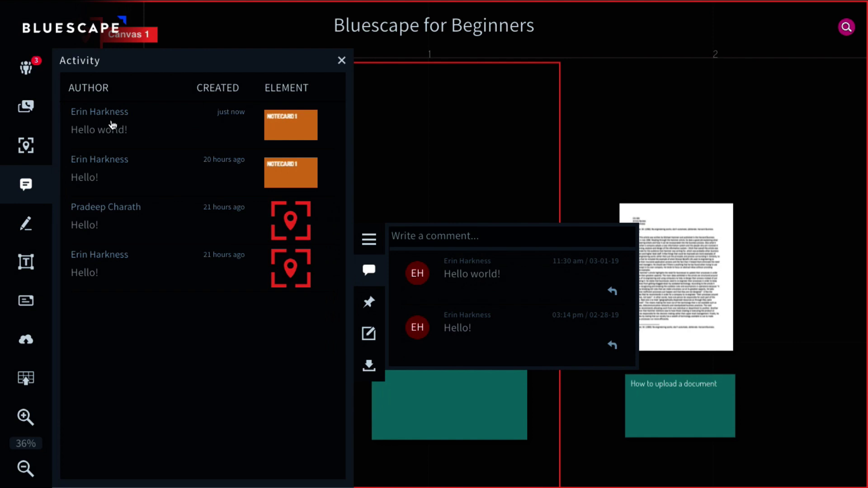
click(135, 112)
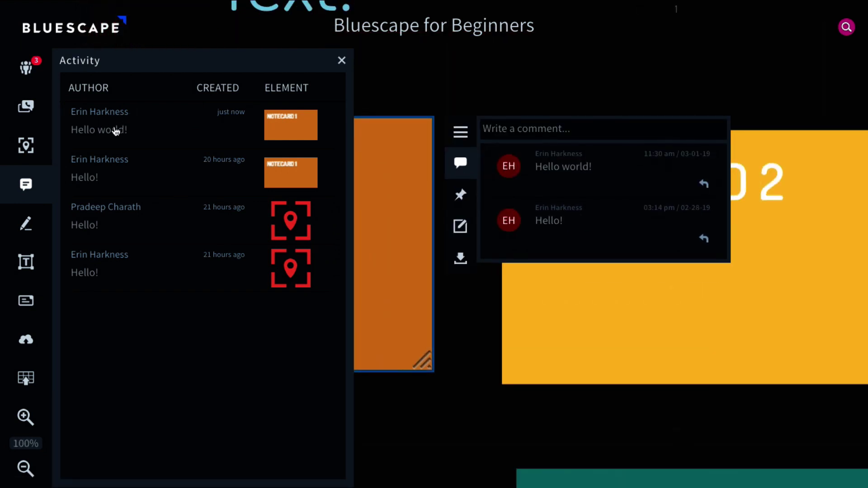
click(342, 62)
scroll(289, 78, down, 5)
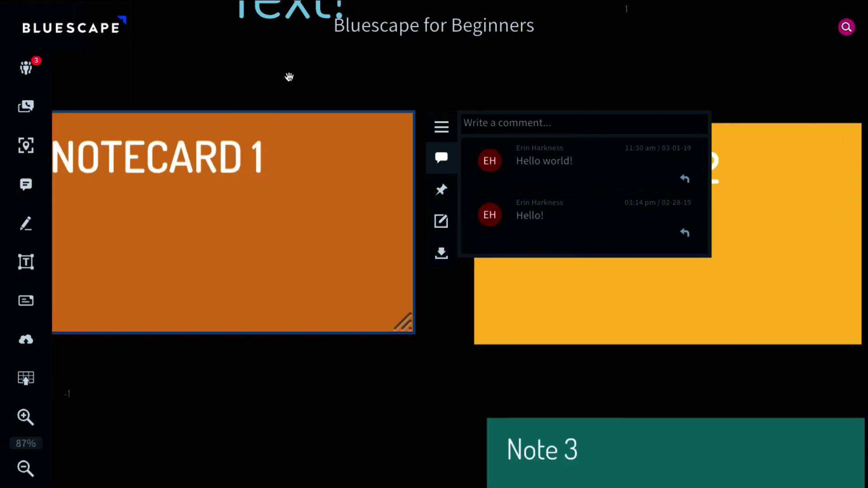
drag(289, 77, 287, 206)
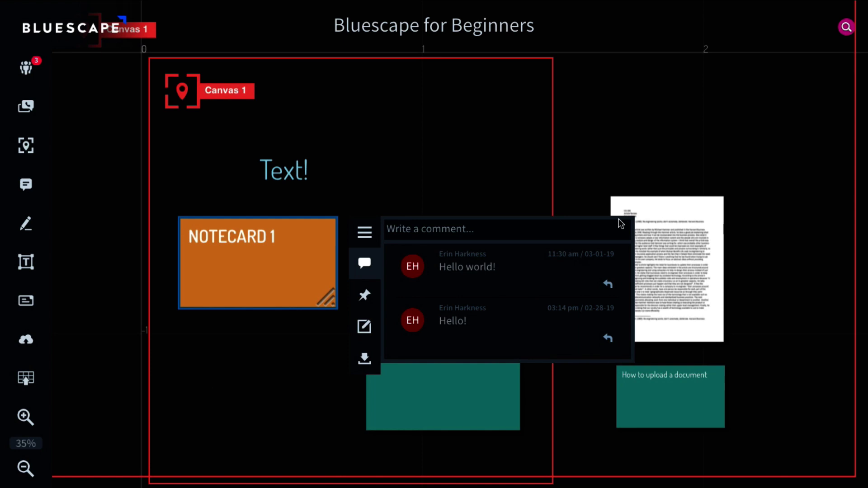
click(539, 192)
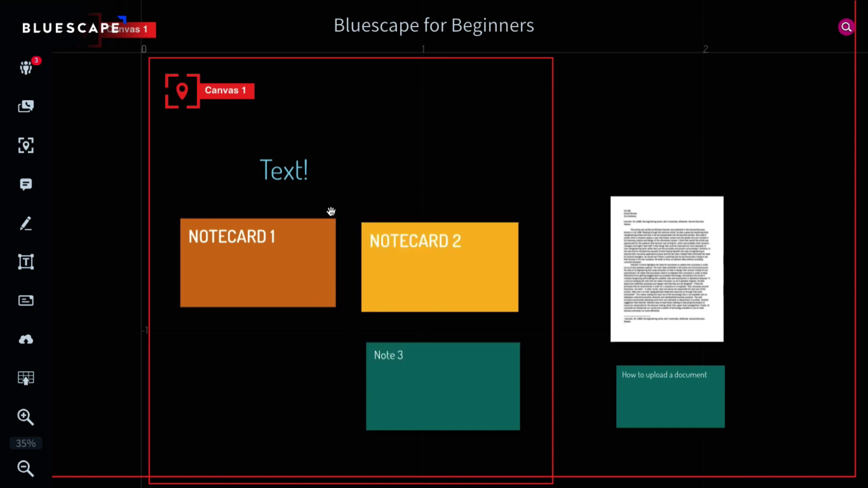
Draw a thick red freehand spiral above the Text! heading.
click(28, 226)
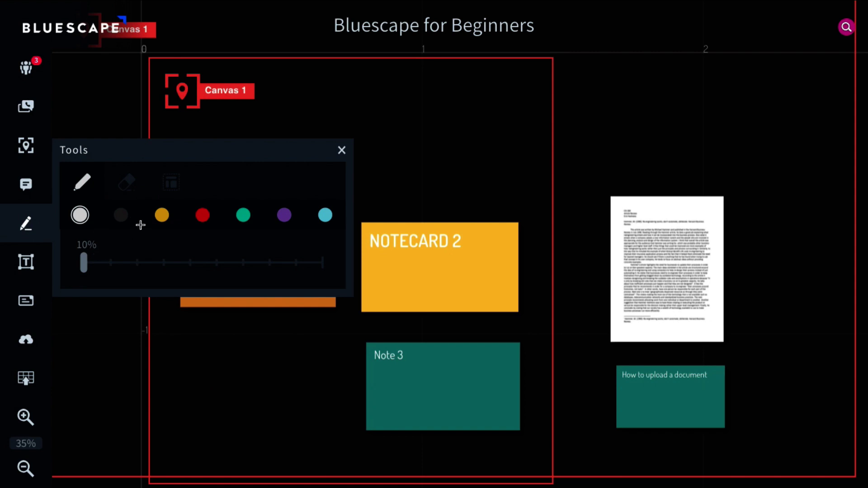
click(202, 215)
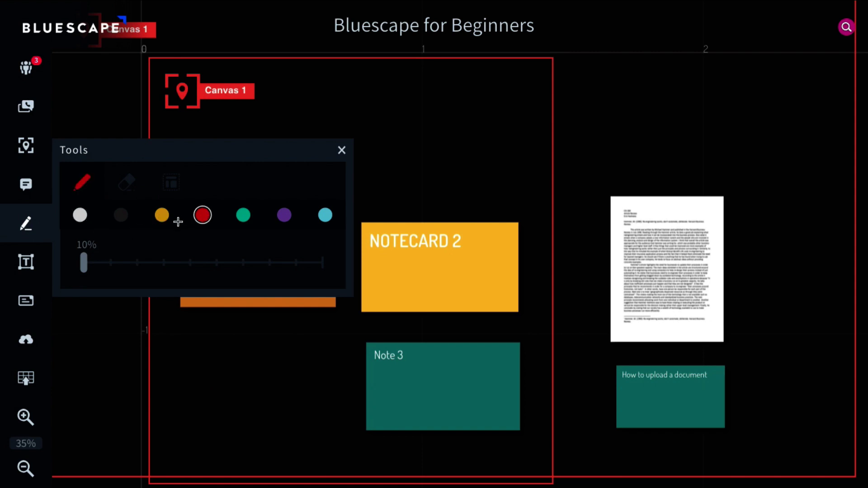
drag(83, 262, 269, 263)
click(334, 150)
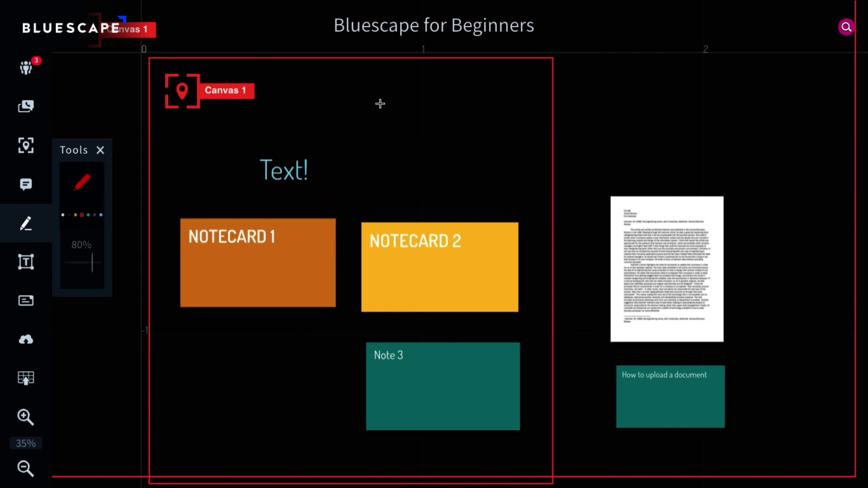
mouse_move(337, 94)
mouse_down()
mouse_move(411, 81)
mouse_move(457, 126)
mouse_move(426, 159)
mouse_move(348, 137)
mouse_move(427, 108)
mouse_move(397, 125)
mouse_up()
Erase the red spiral with the eraser set to 70% size.
mouse_move(101, 201)
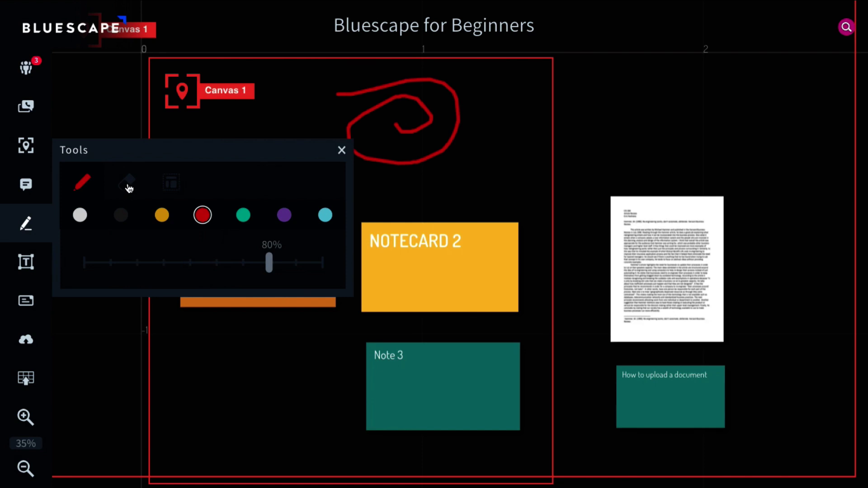
click(128, 184)
drag(85, 245, 216, 246)
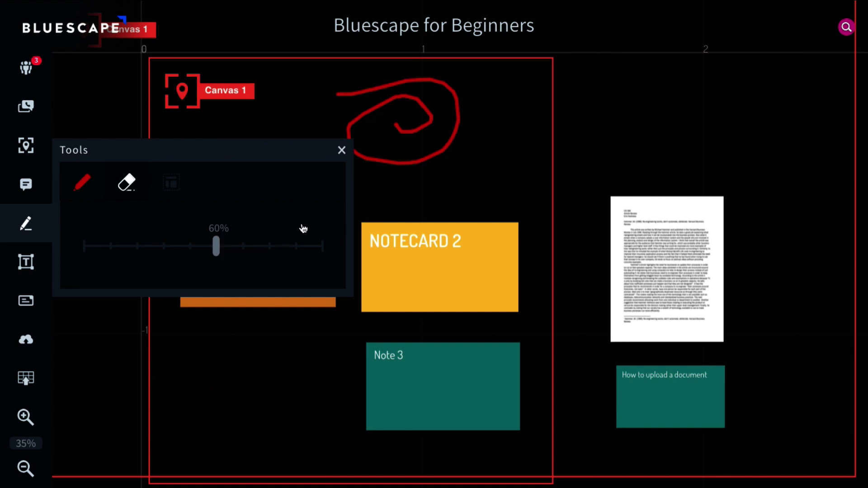
drag(217, 245, 242, 246)
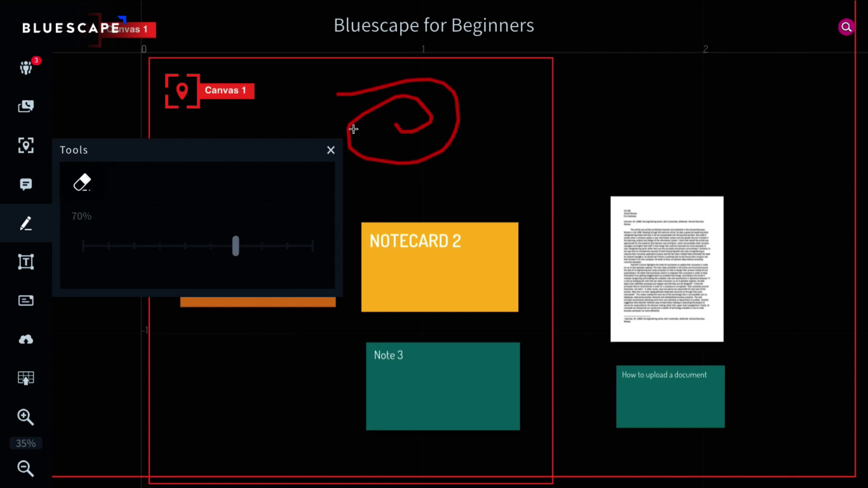
drag(354, 129, 424, 115)
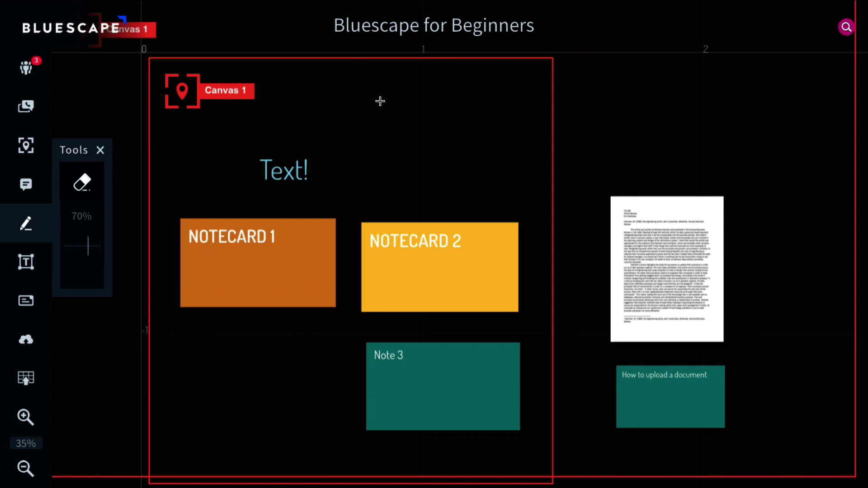
mouse_move(107, 192)
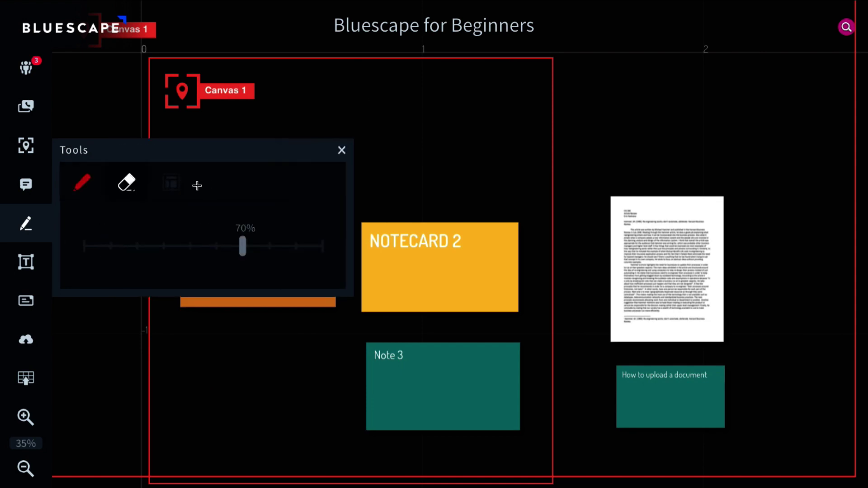
Lasso the document page and its 'How to upload a document' note together.
click(175, 189)
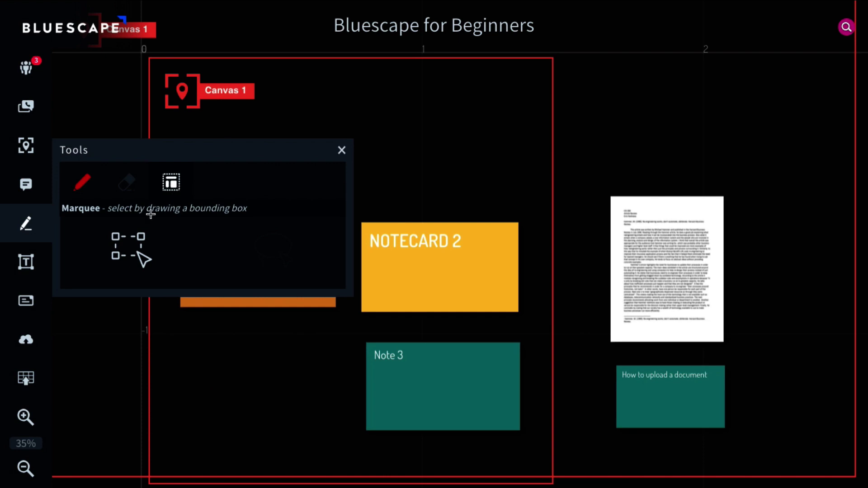
click(260, 253)
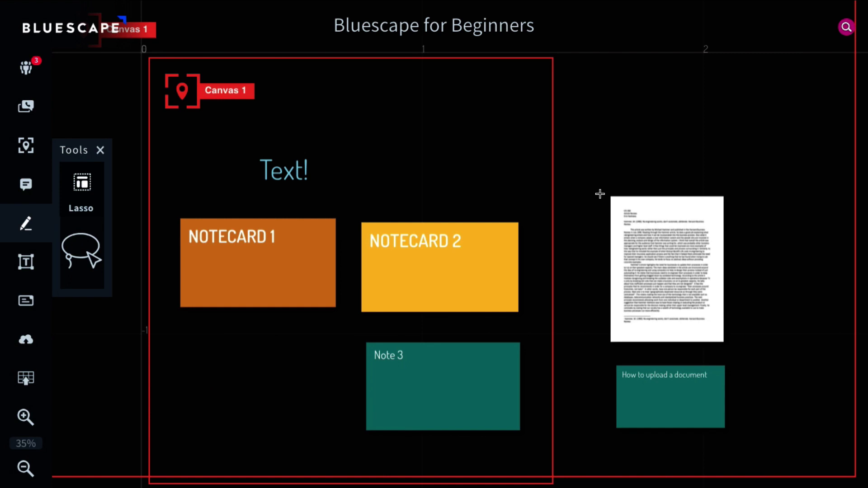
mouse_move(597, 199)
mouse_down()
mouse_move(660, 180)
mouse_move(730, 192)
mouse_move(755, 314)
mouse_move(760, 427)
mouse_move(616, 424)
mouse_move(606, 321)
mouse_move(589, 277)
mouse_move(601, 195)
mouse_up()
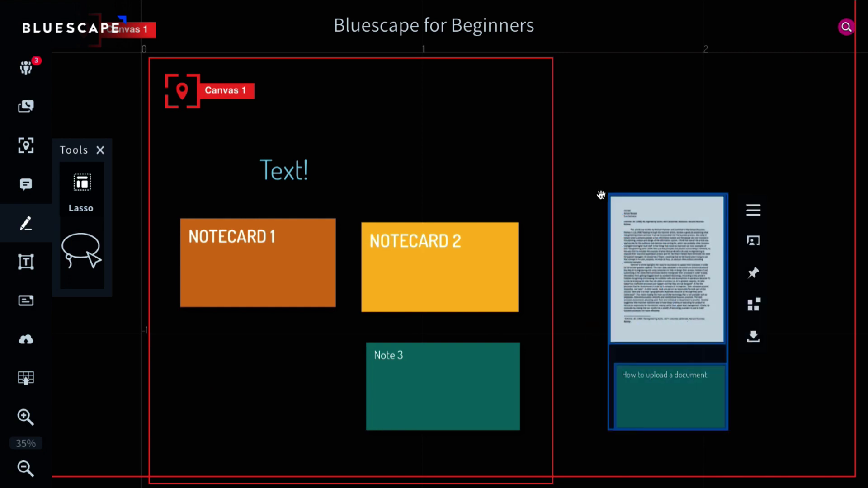
Create a canvas named 'Canvas 2' around the selected document and note.
click(752, 211)
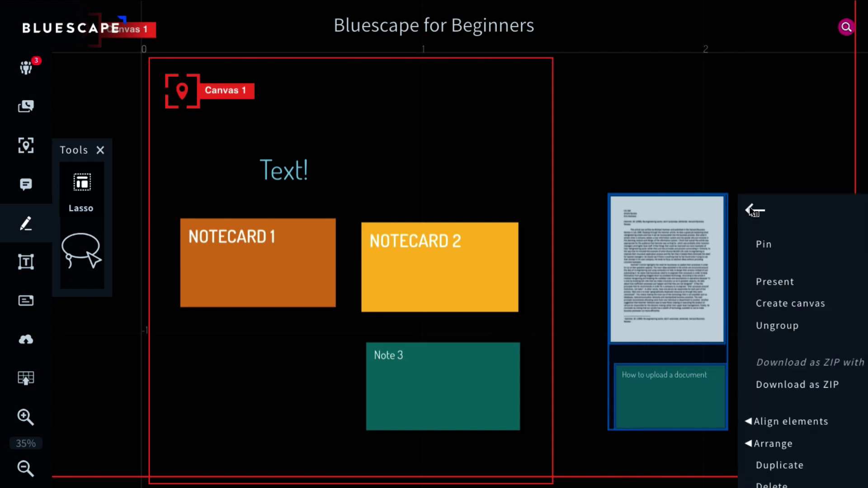
click(786, 311)
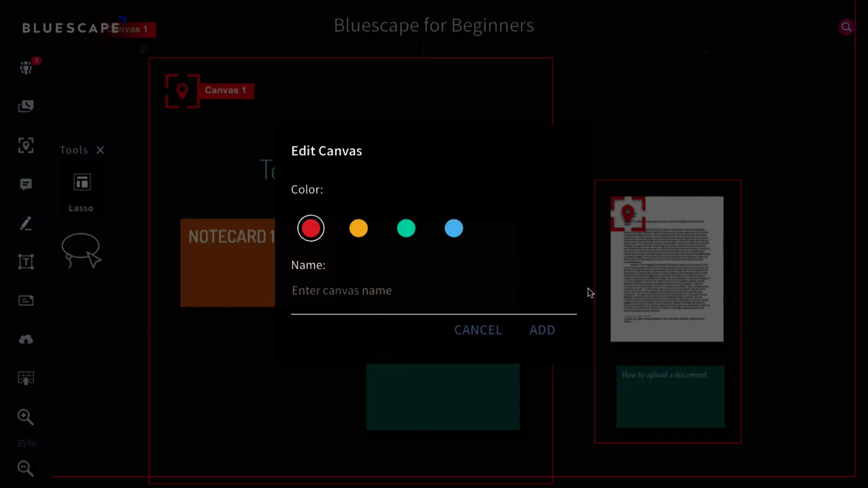
text(C)
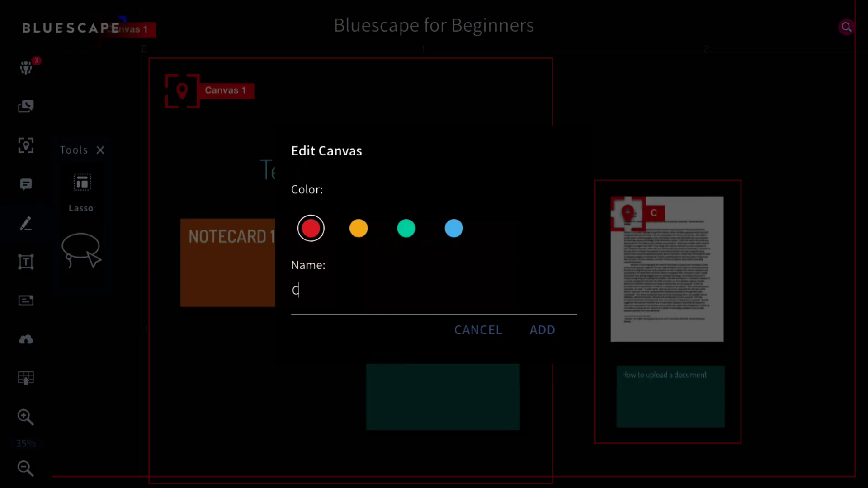
text(anvas 2)
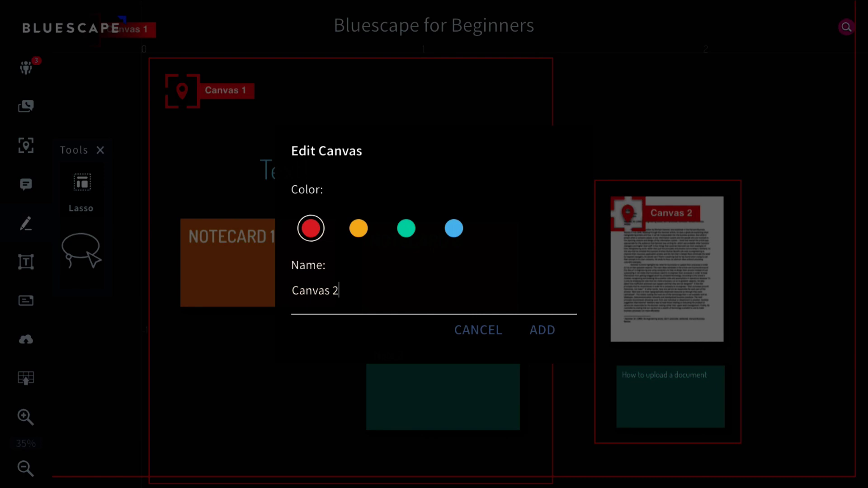
click(538, 334)
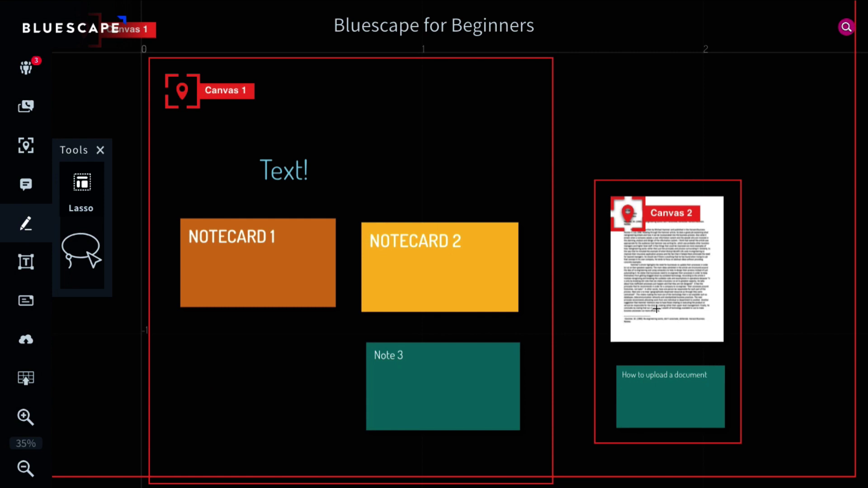
drag(689, 400, 707, 424)
Move the 'How to upload a document' card below the document in Canvas 2 and pin it.
click(100, 149)
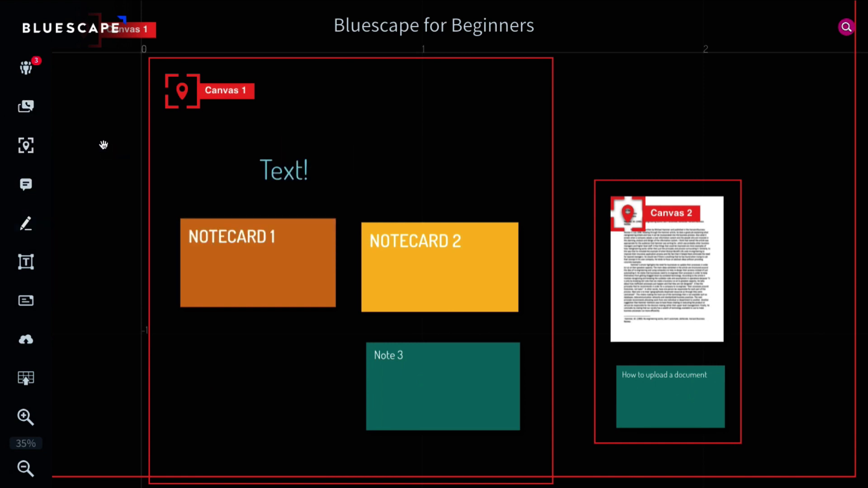
click(662, 387)
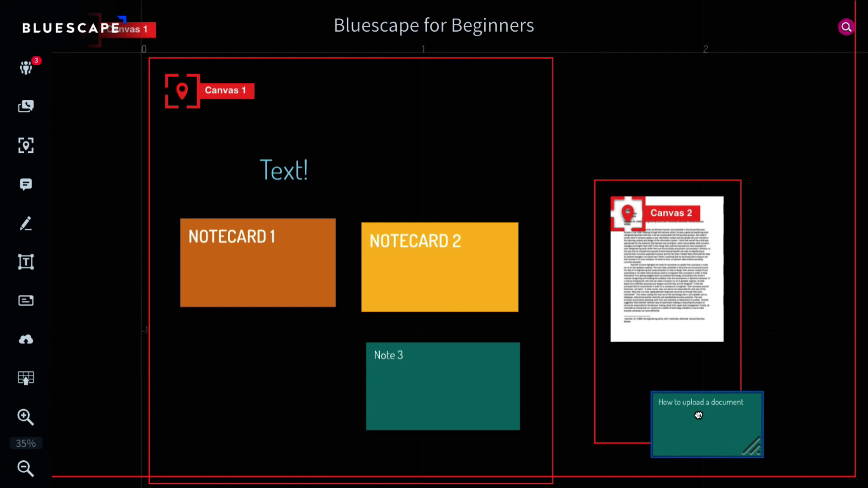
mouse_move(668, 396)
mouse_down()
mouse_move(684, 405)
mouse_move(671, 396)
mouse_move(681, 407)
mouse_move(669, 398)
mouse_move(673, 405)
mouse_move(681, 397)
mouse_move(773, 434)
mouse_move(710, 387)
mouse_move(679, 344)
mouse_move(677, 373)
mouse_move(650, 391)
mouse_move(624, 389)
mouse_move(630, 403)
mouse_move(659, 386)
mouse_up()
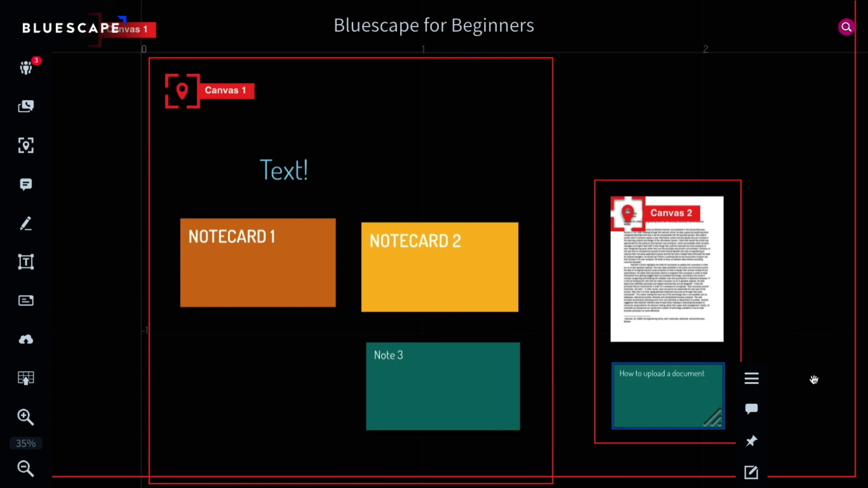
click(750, 440)
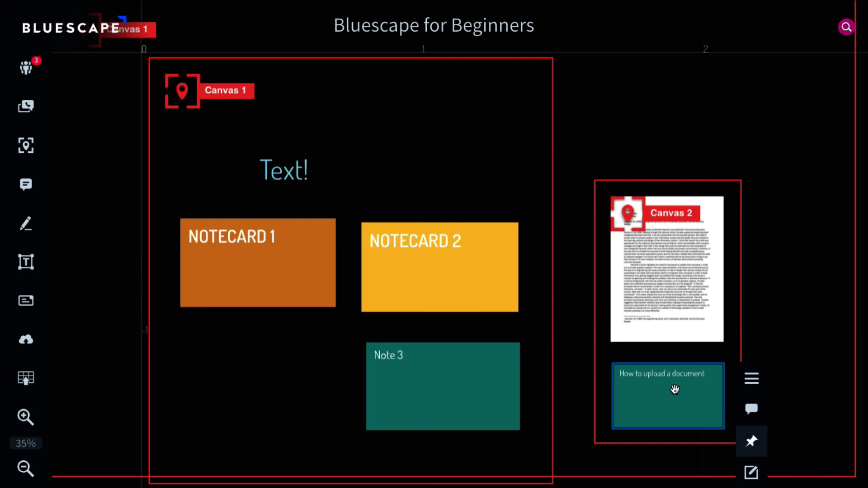
drag(674, 390, 620, 453)
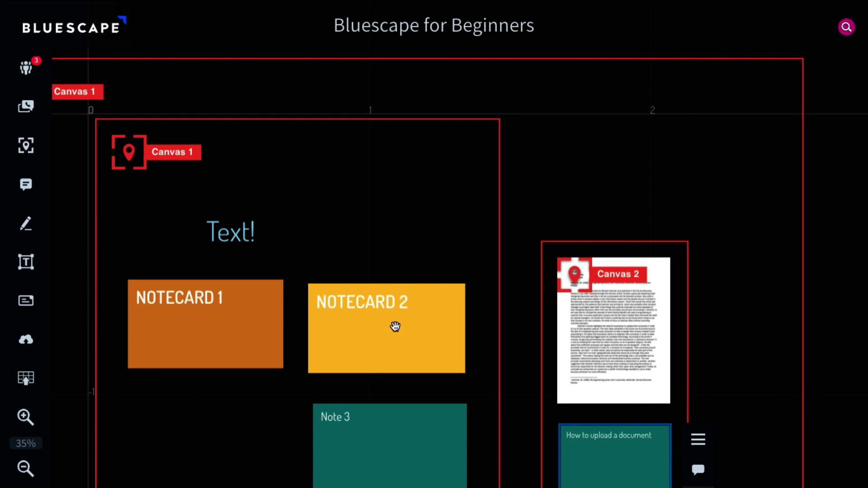
Add a light-blue 'Hi!' text item beside the 'Text!' heading on Canvas 1.
click(26, 259)
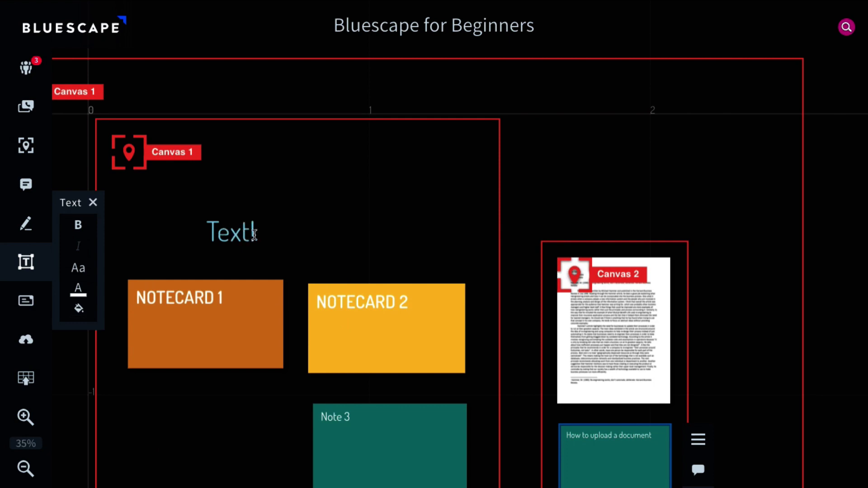
mouse_move(97, 231)
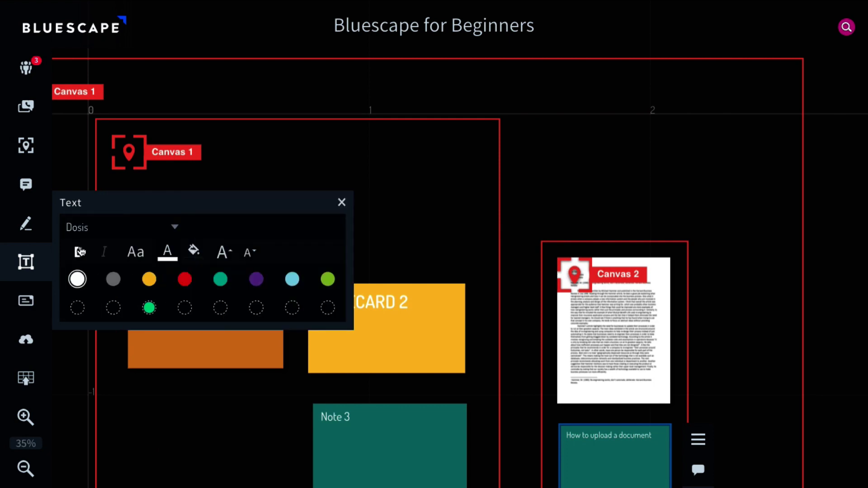
click(292, 279)
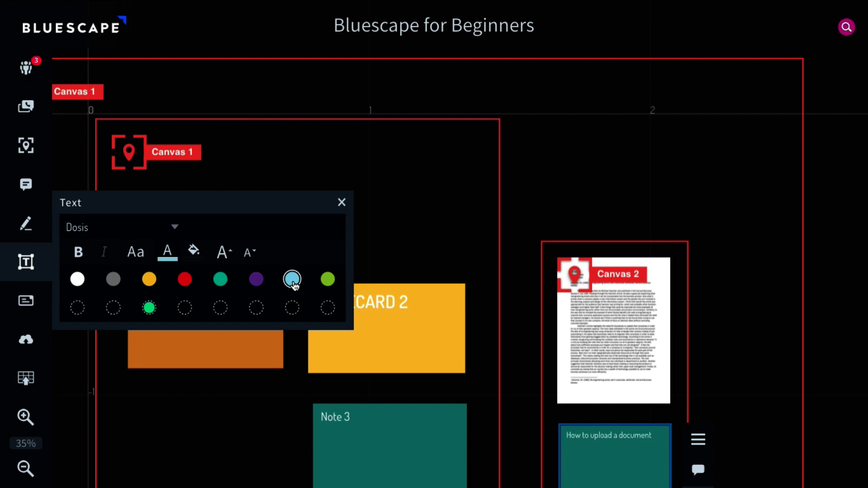
click(293, 308)
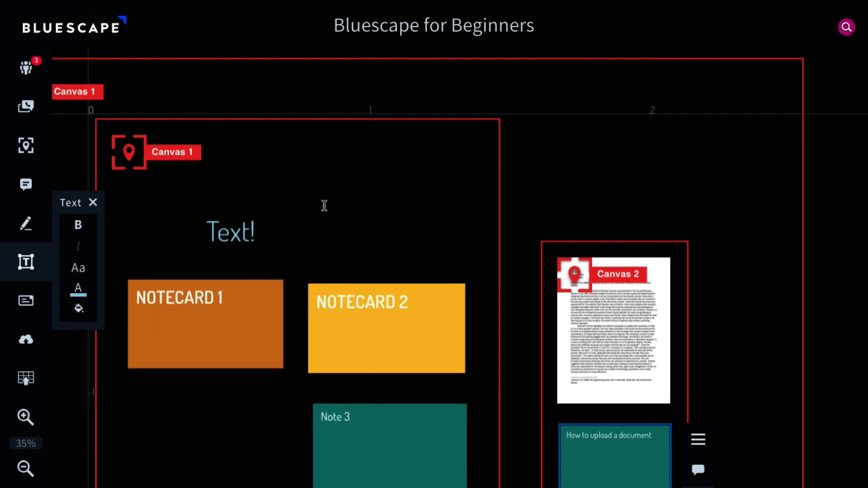
click(253, 228)
click(228, 230)
click(268, 233)
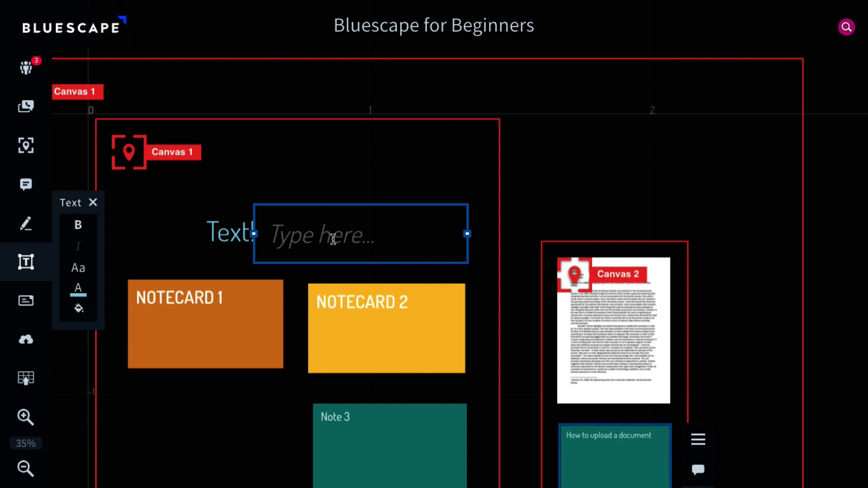
text(Hi)
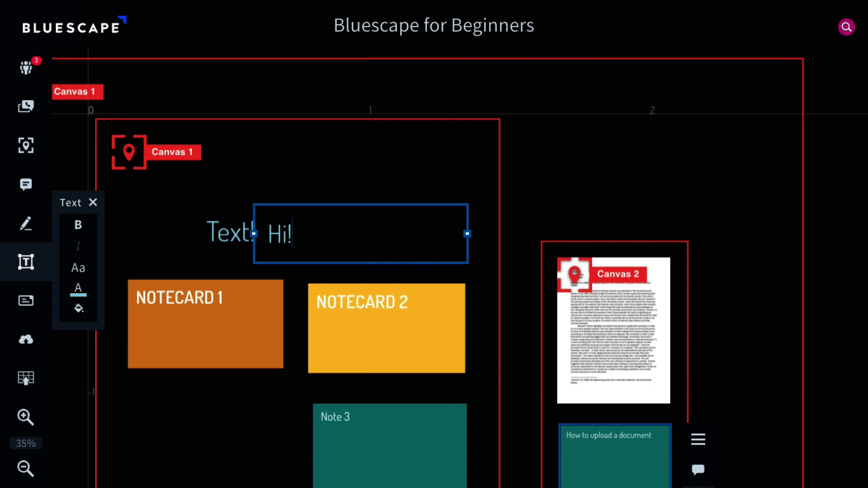
text(!)
key(Return)
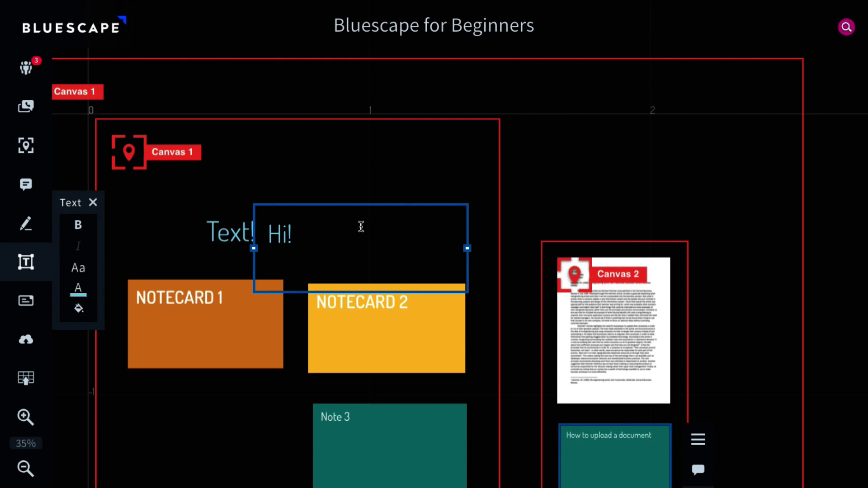
click(476, 232)
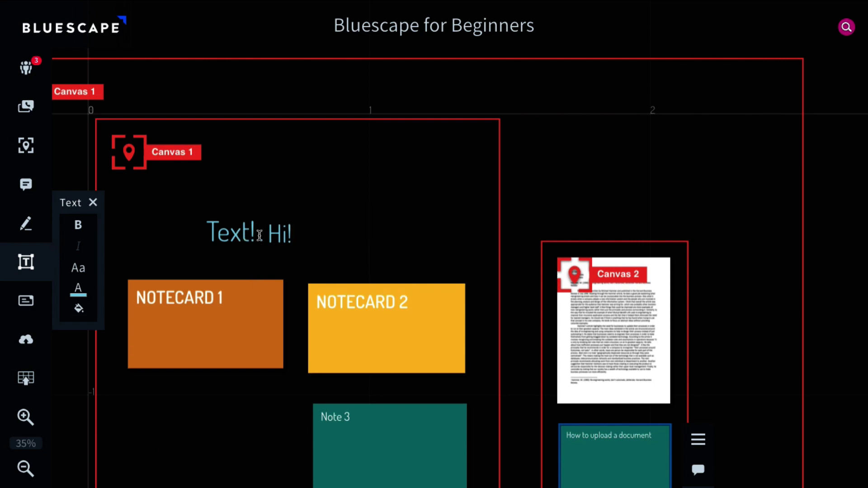
click(93, 203)
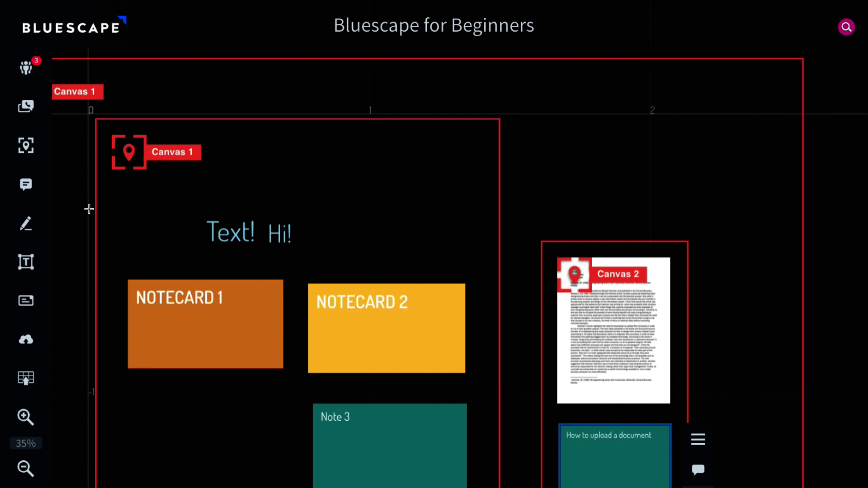
Move 'Text!' to the right of 'Hi!', pin it, and start a new notecard.
drag(241, 234, 372, 232)
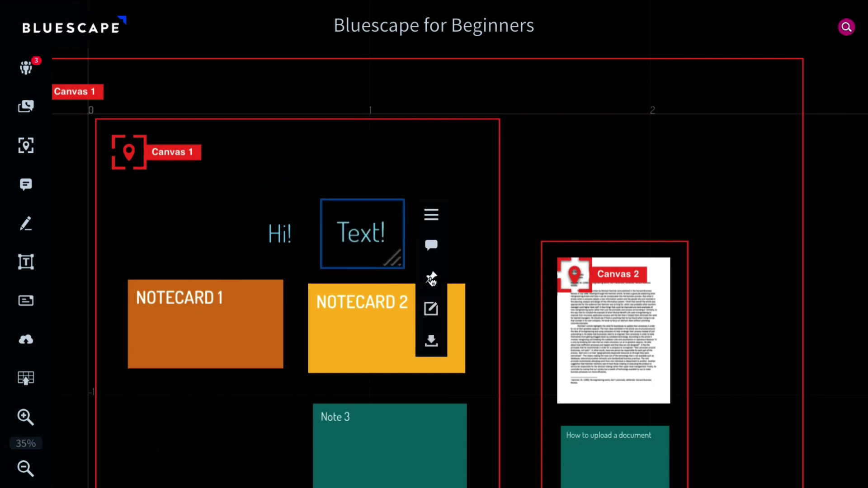
click(431, 279)
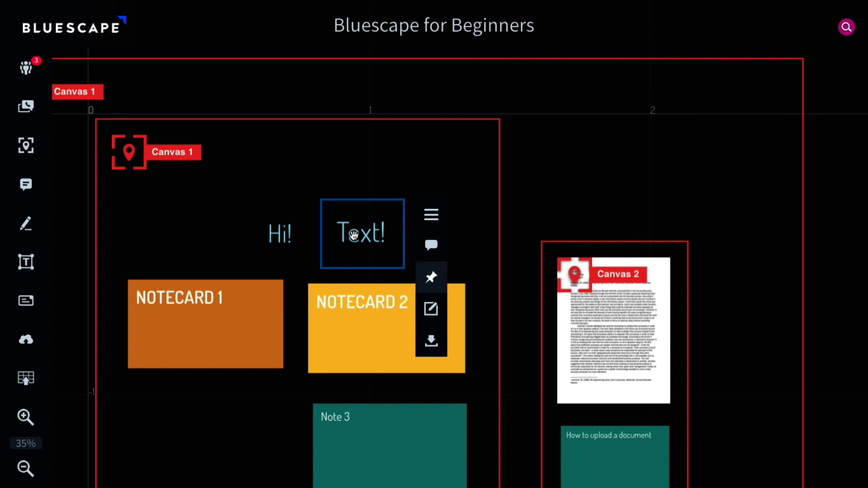
drag(357, 235, 371, 224)
click(377, 154)
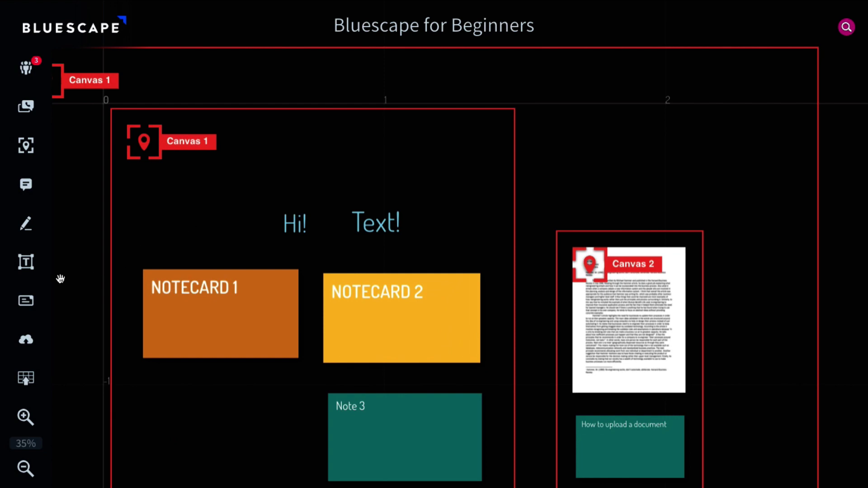
click(25, 305)
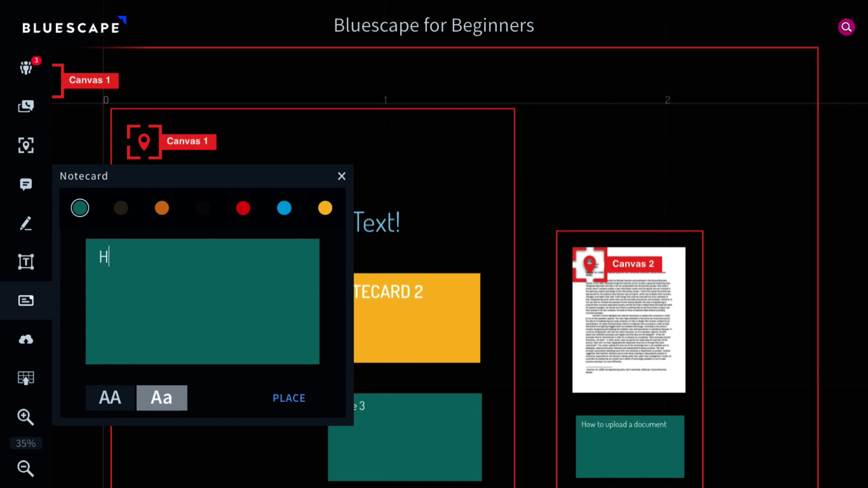
Create a notecard reading 'Hello everyone' in normal case and place it on the canvas.
text(Hello everyone!)
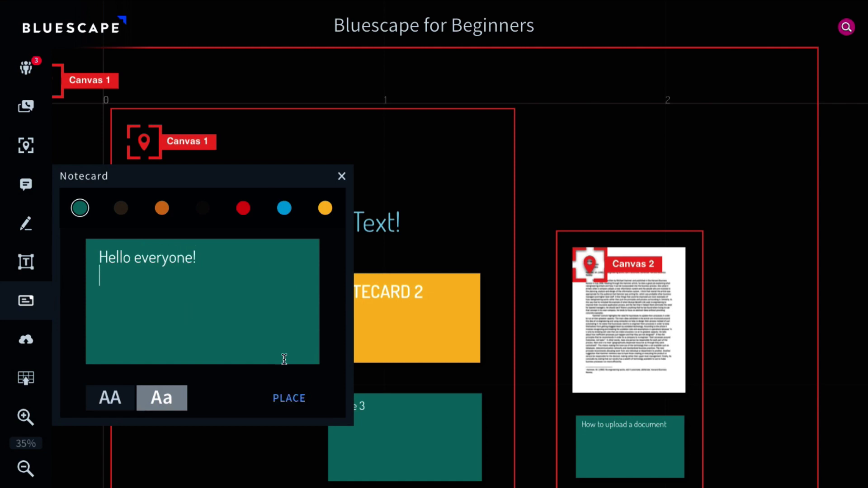
click(105, 403)
click(156, 398)
click(295, 399)
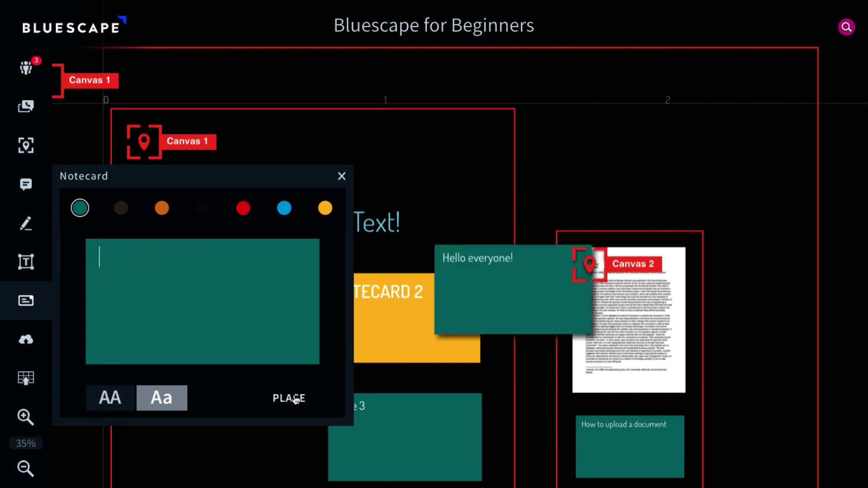
click(485, 274)
Move the 'Hello everyone' card below Notecard 1 and pin it in place.
drag(435, 279, 197, 411)
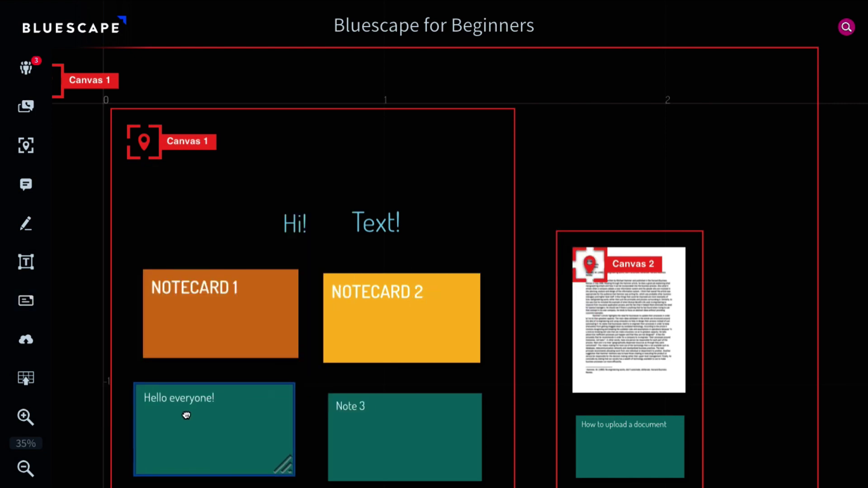
click(311, 371)
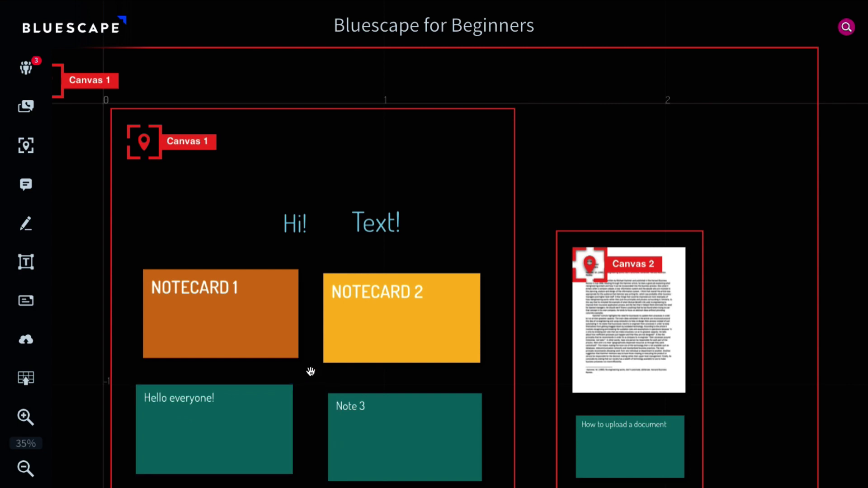
click(270, 427)
click(323, 462)
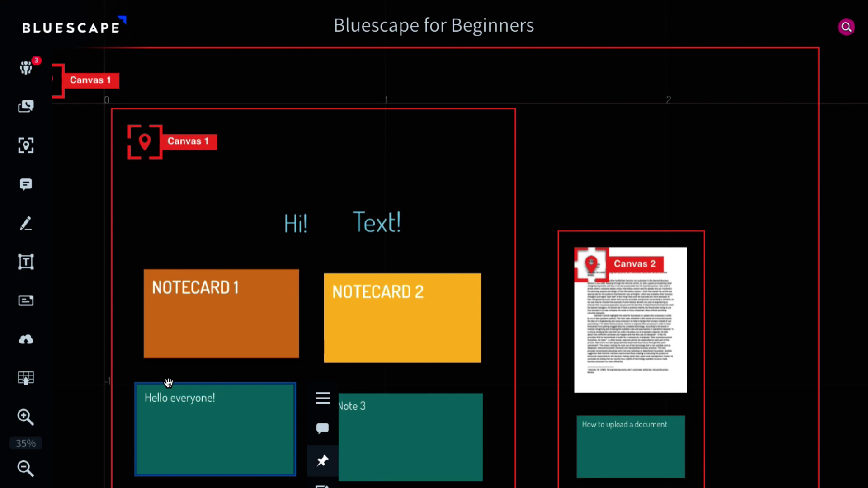
Show the upload sources: Box, Dropbox, Google Drive, OneDrive, Google Image, YouTube, File and Website.
click(26, 339)
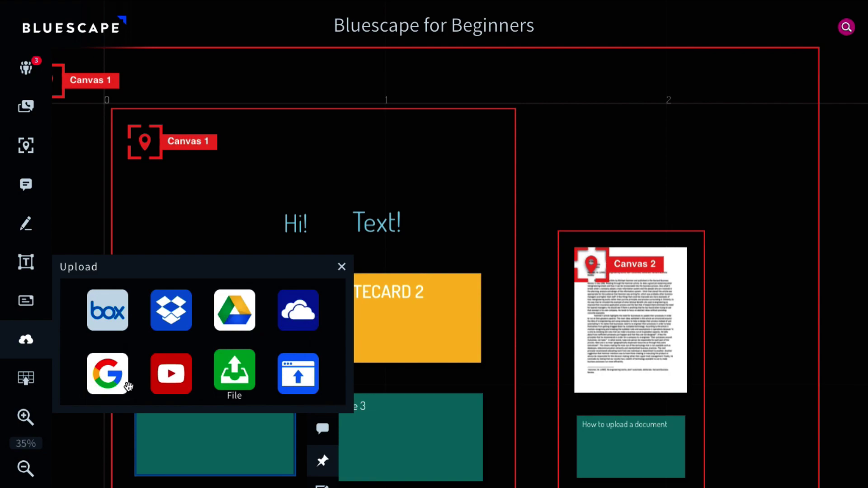
Search Google Images for 'Do' and add the Pomeranian puppy photo to the workspace.
click(109, 378)
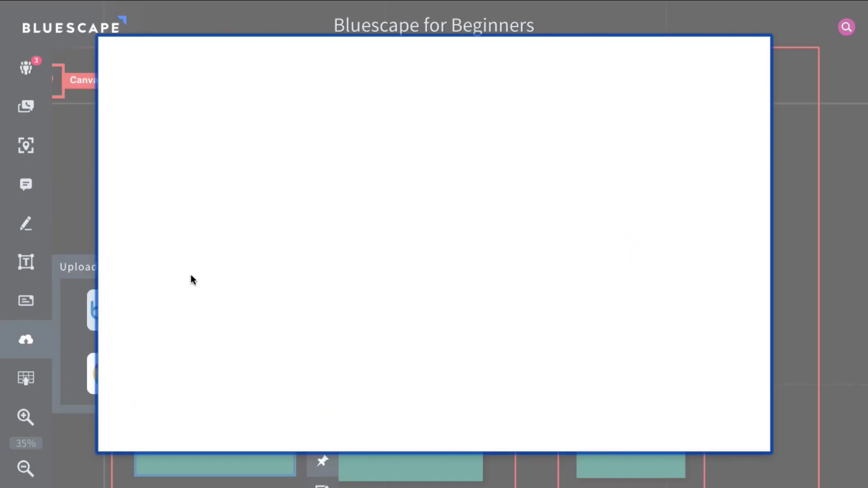
click(268, 150)
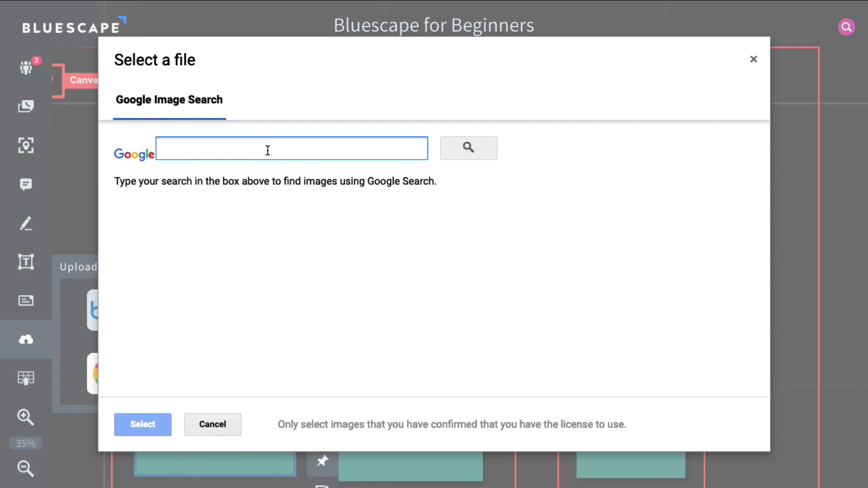
text(Dog)
key(Return)
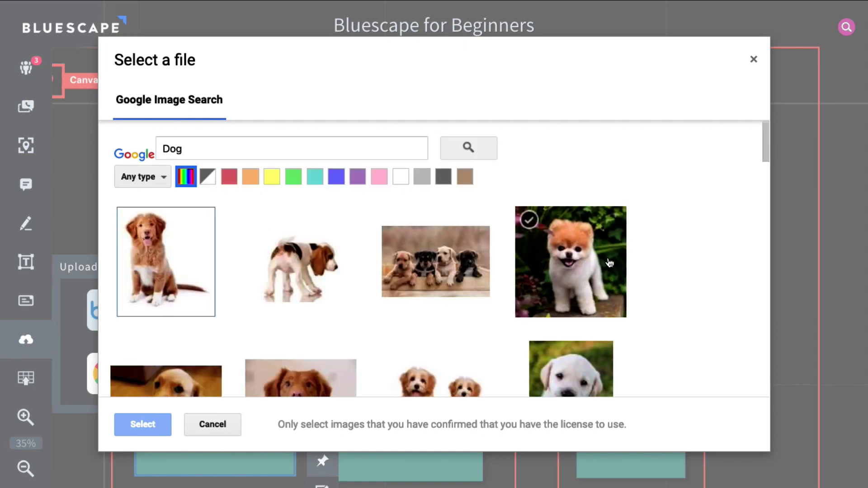
double_click(572, 260)
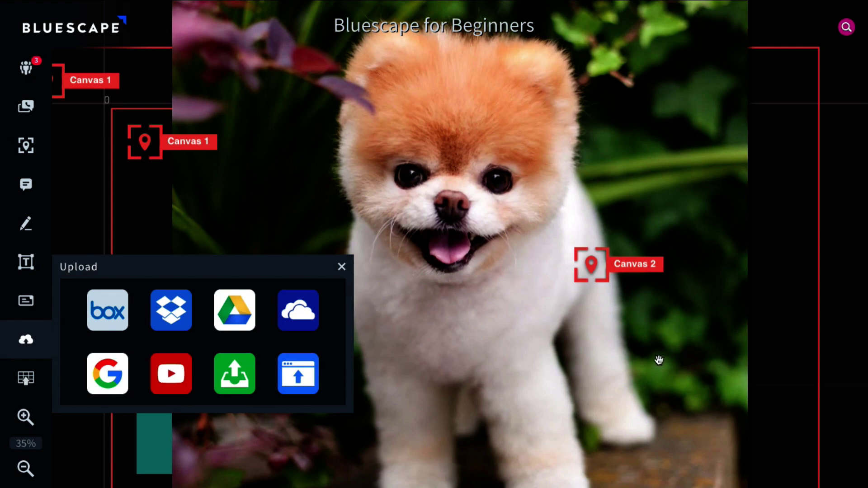
Select the dog photo and choose Delete from its options menu.
click(676, 357)
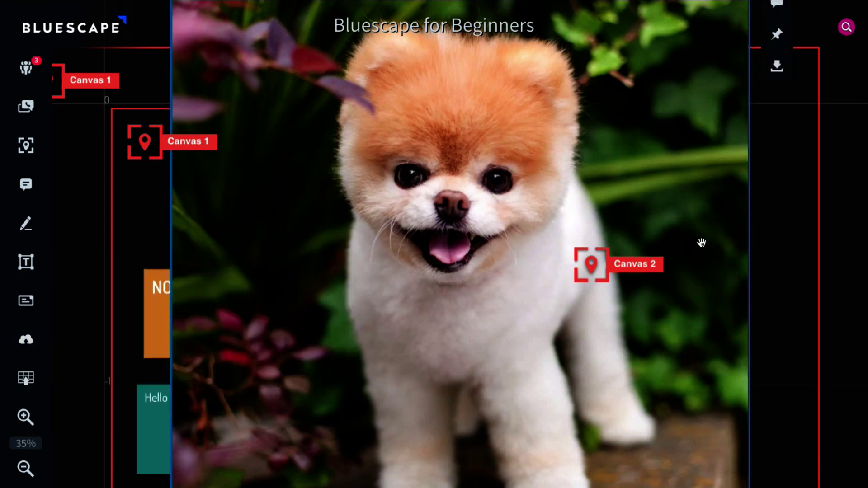
drag(767, 166, 796, 279)
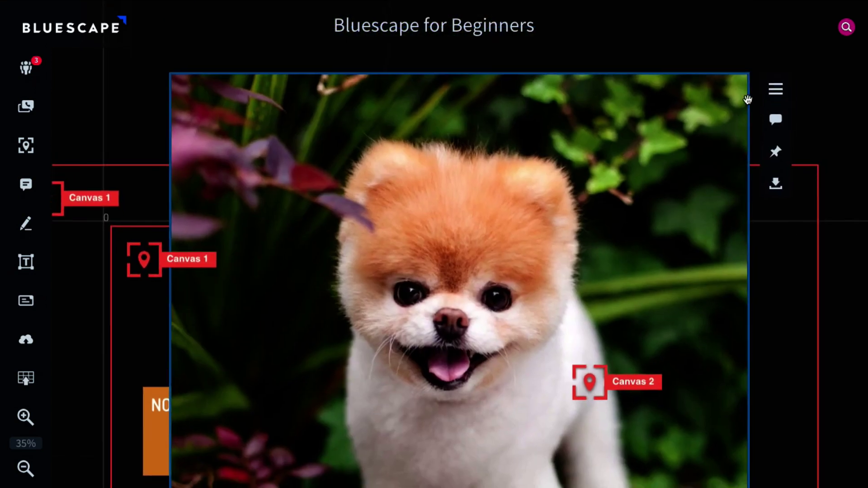
click(776, 90)
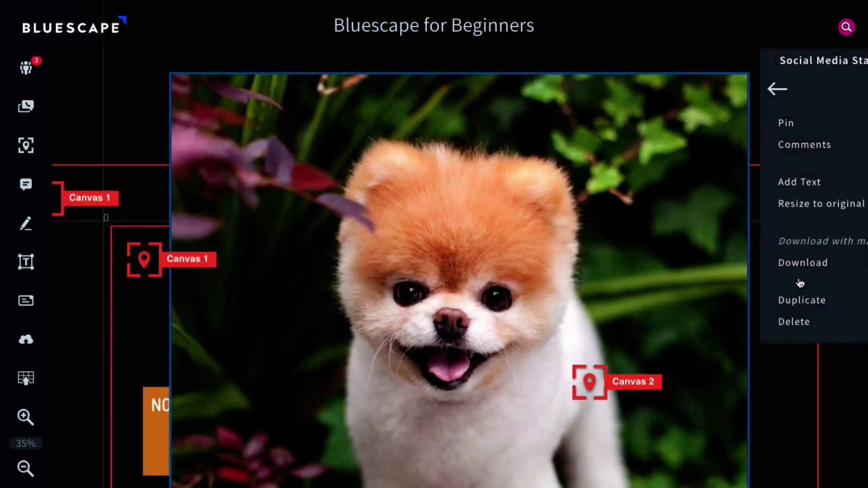
click(804, 322)
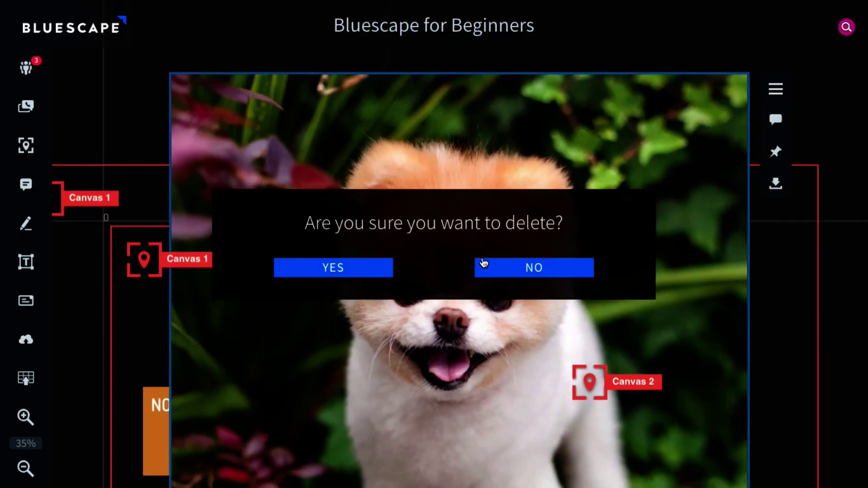
Confirm deleting the dog photo and bring the teal notes into view.
click(309, 270)
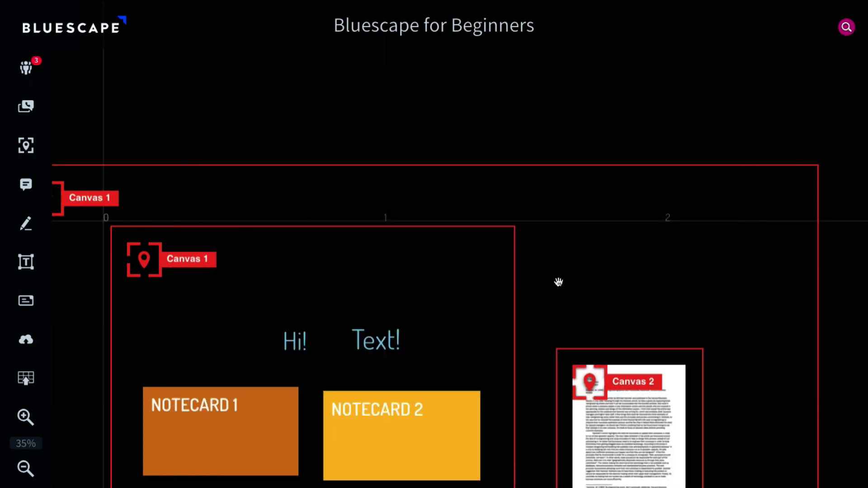
drag(559, 282, 611, 164)
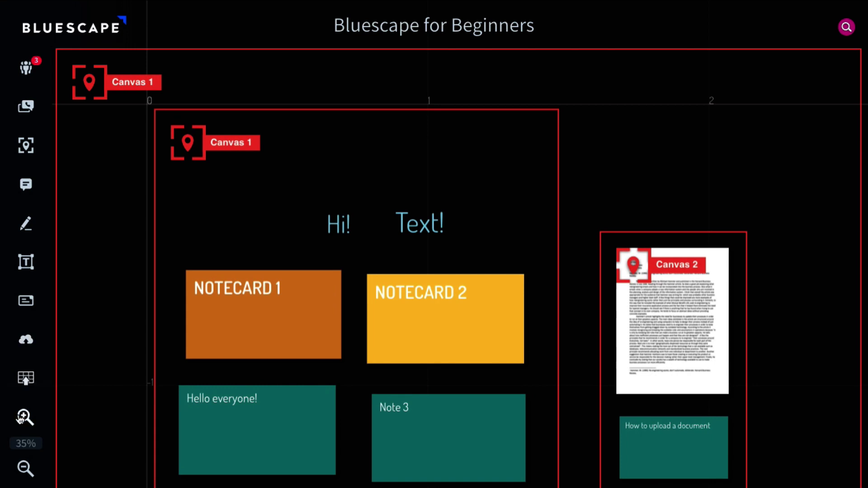
click(27, 349)
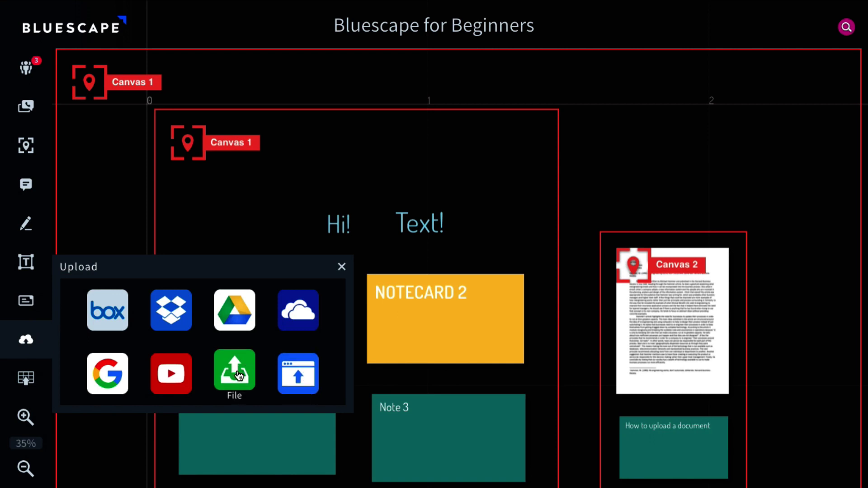
Choose the 'article review' document as a File upload, then close the file chooser.
click(239, 375)
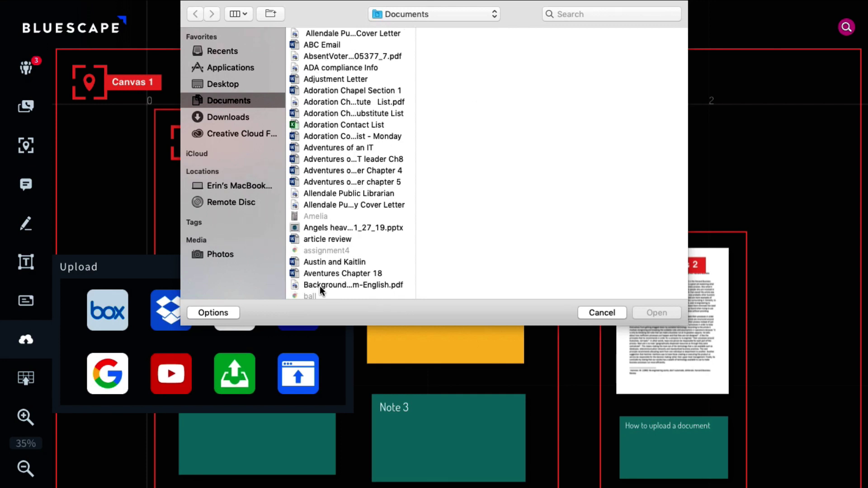
click(332, 240)
mouse_move(459, 132)
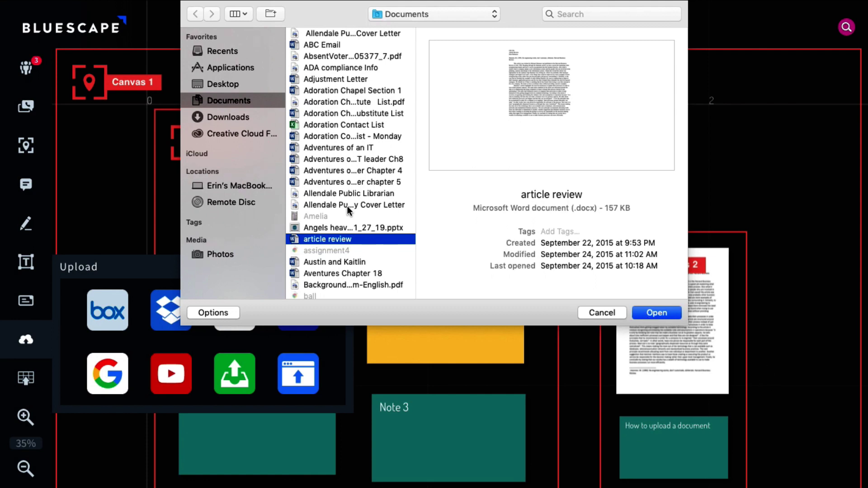
mouse_move(522, 138)
click(601, 313)
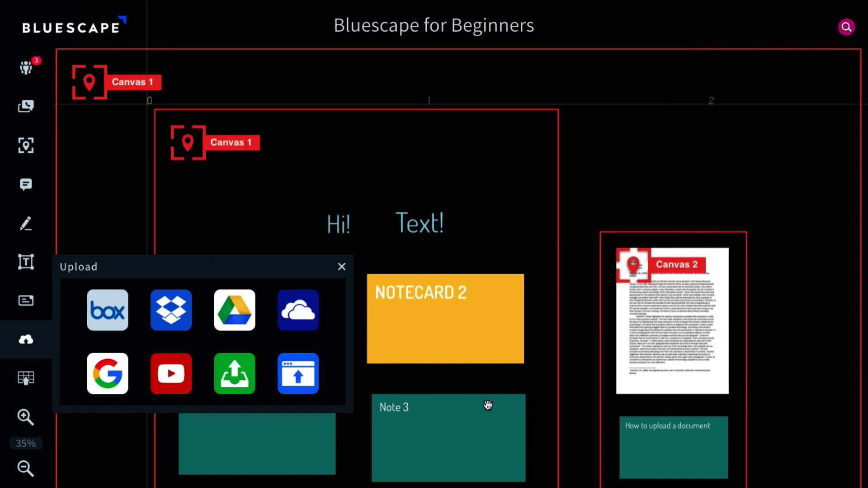
Add the 'Free Energy Using Speaker Magnet Technology' video from a YouTube search for 'technology'.
click(341, 267)
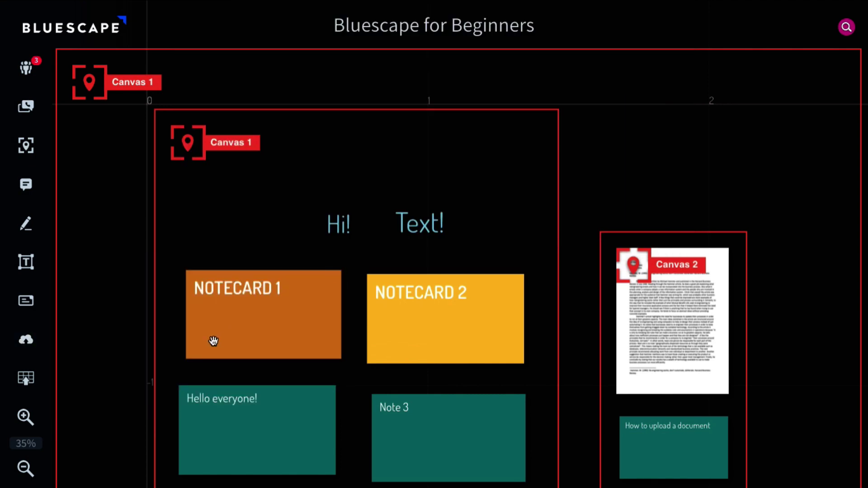
click(26, 340)
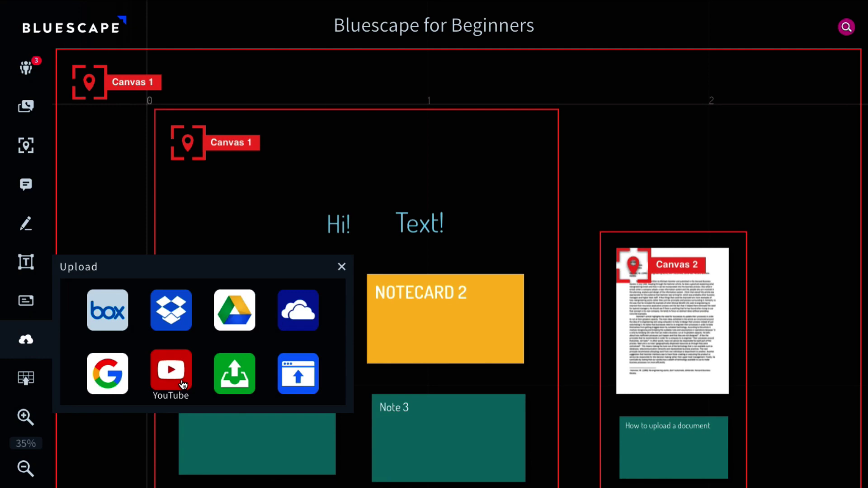
click(183, 383)
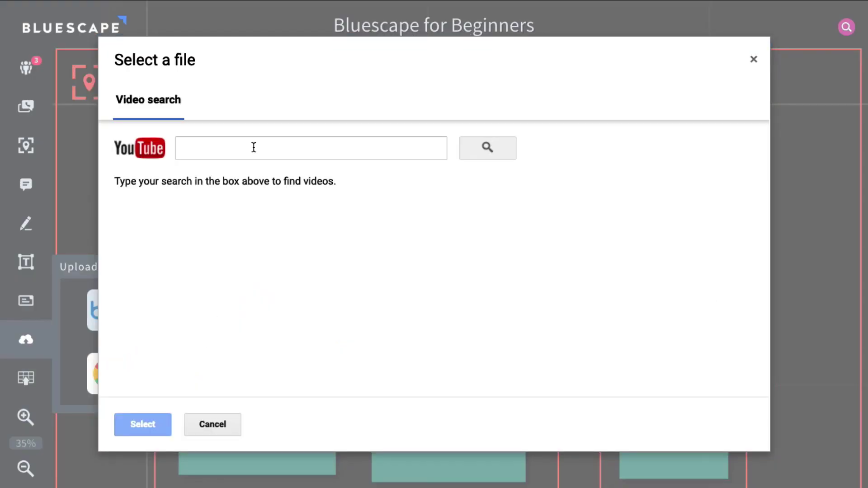
click(263, 148)
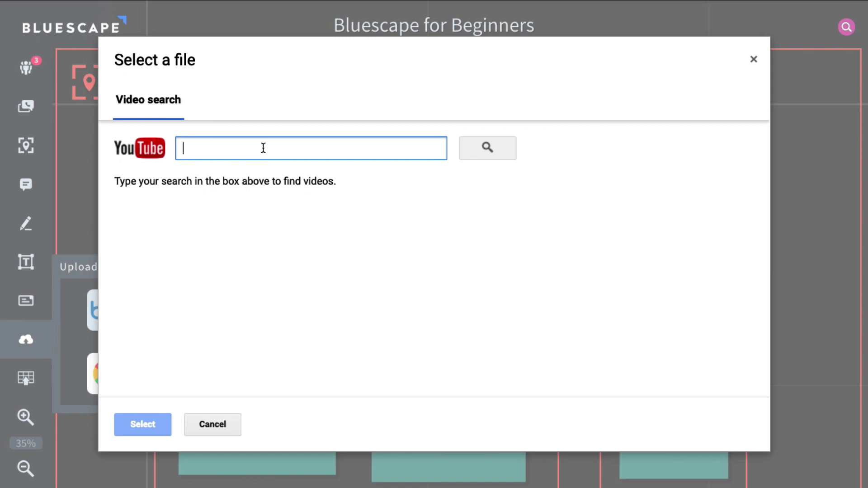
text(techno)
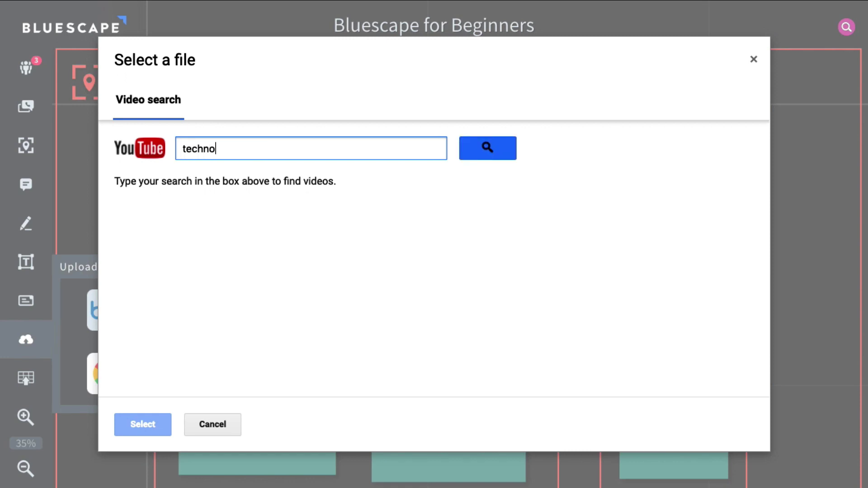
text(logy)
key(Return)
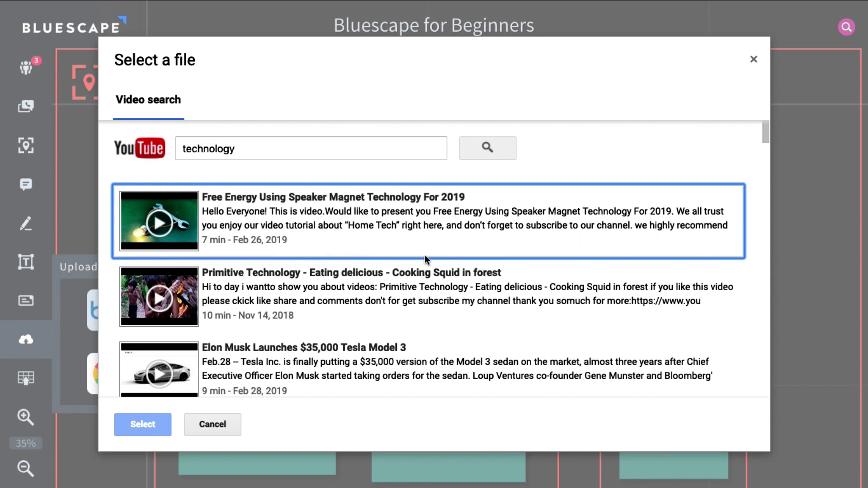
click(262, 233)
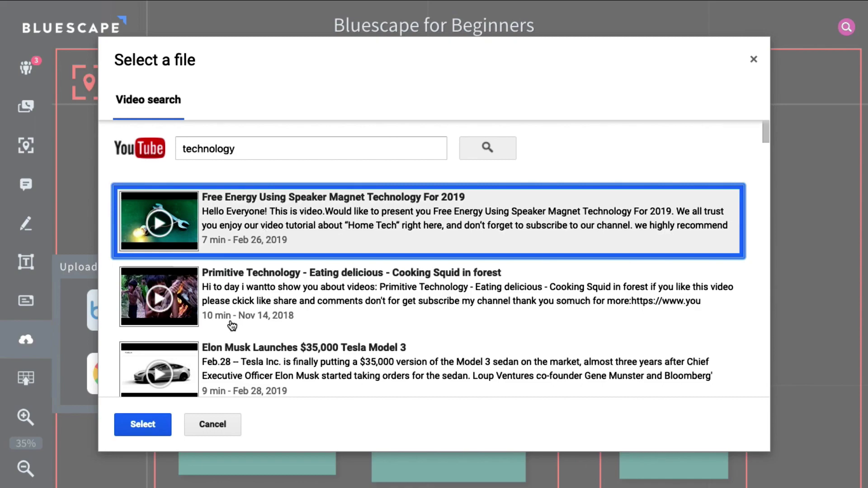
click(148, 428)
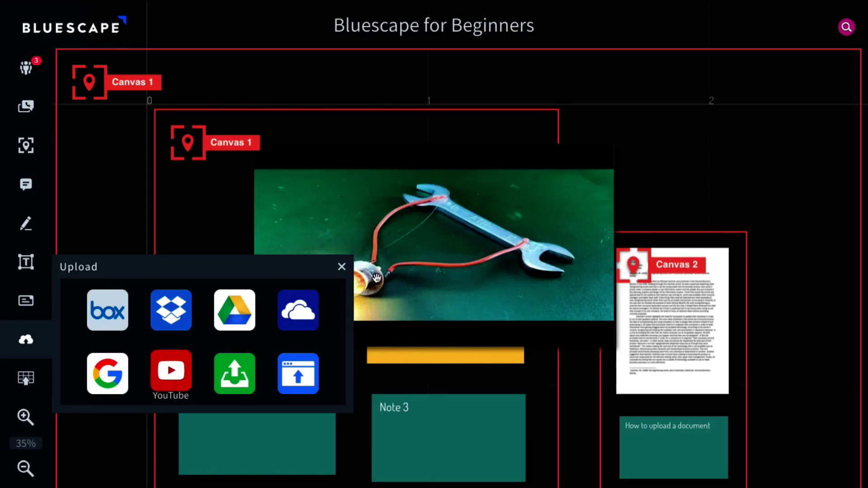
Move the video up above the notecards near the top of the workspace.
click(445, 260)
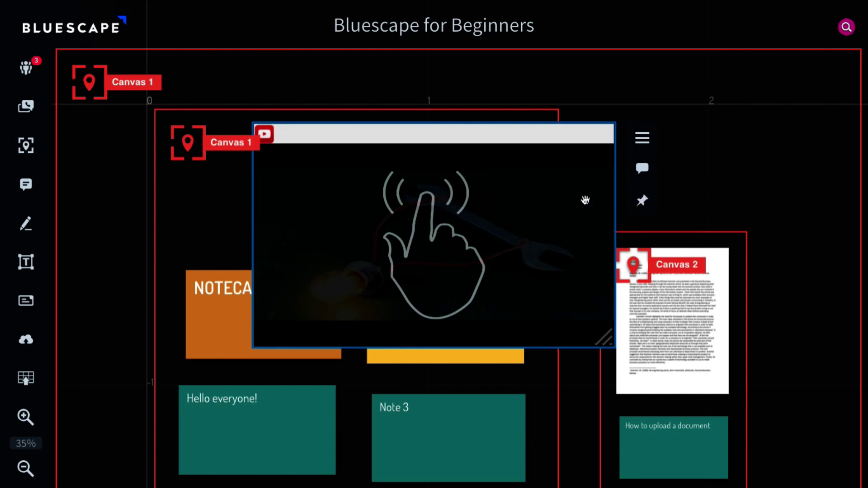
drag(585, 198, 634, 92)
click(693, 108)
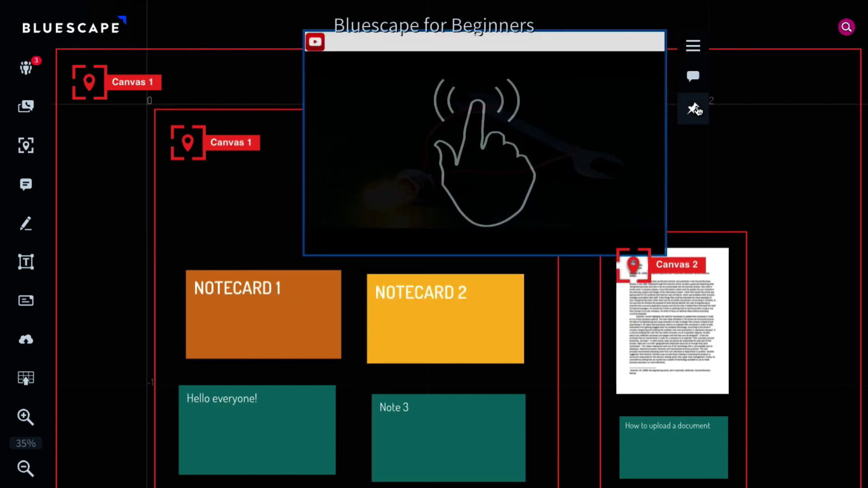
click(732, 156)
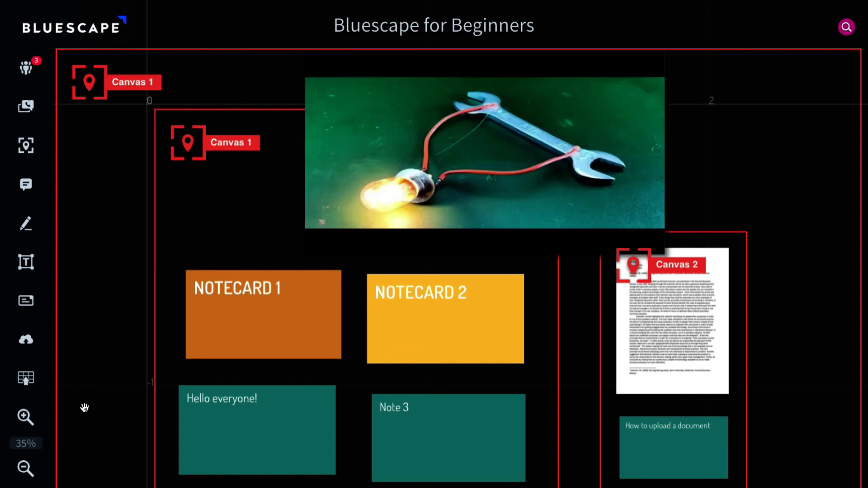
Bring up the Send to Wall prompt asking for the wall's displayed pin number.
click(41, 388)
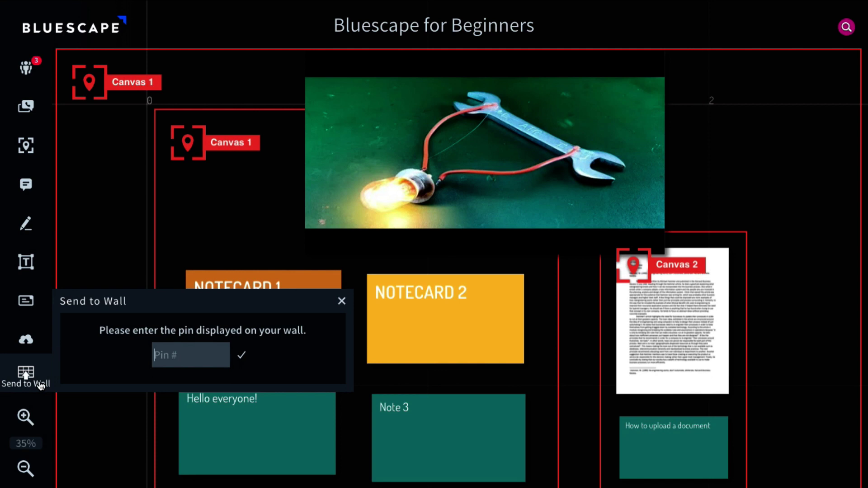